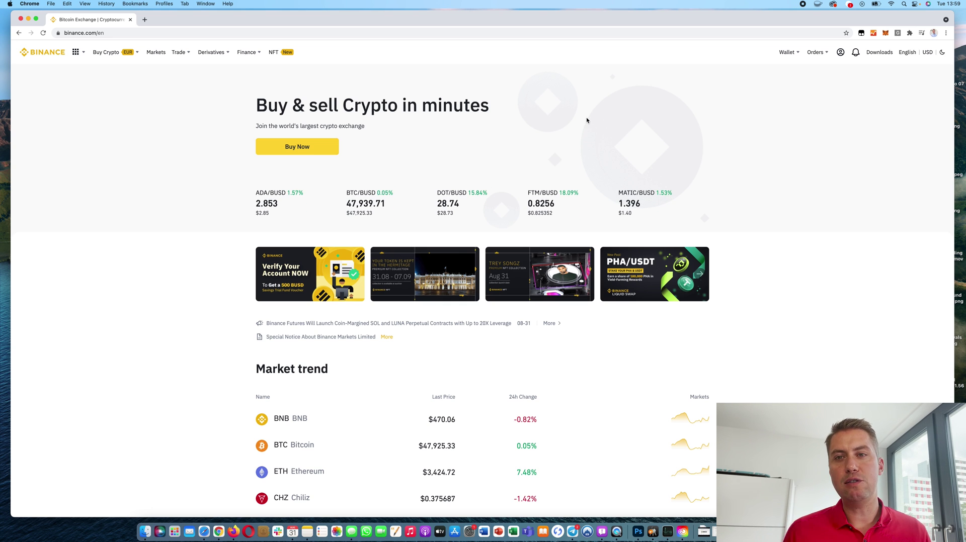
Visit the account dashboard and continue to the wallet overview.
mouse_move(841, 54)
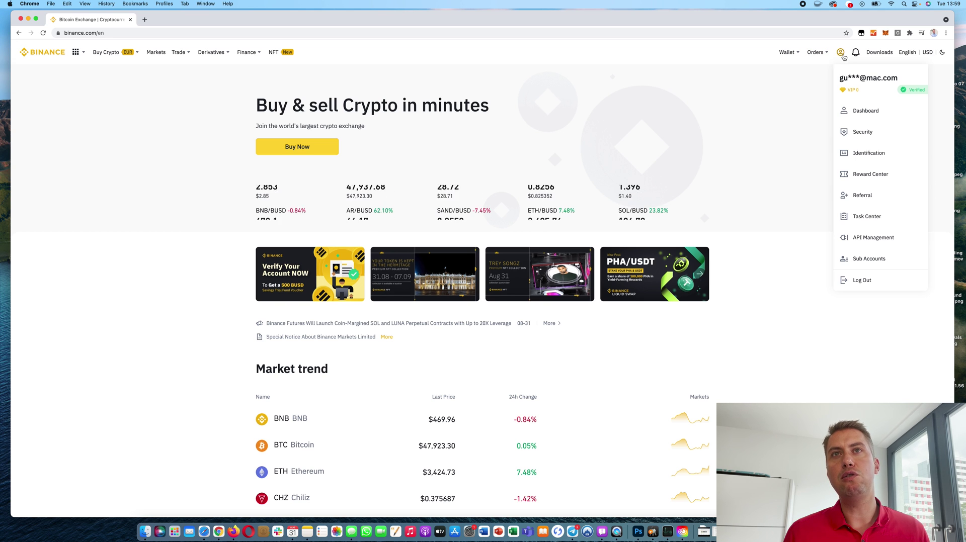
left_click(866, 113)
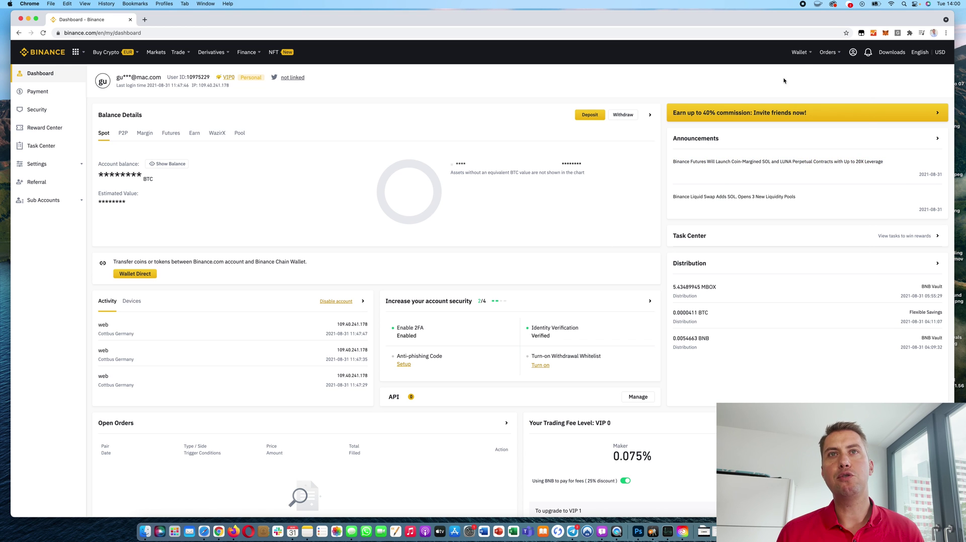
mouse_move(799, 54)
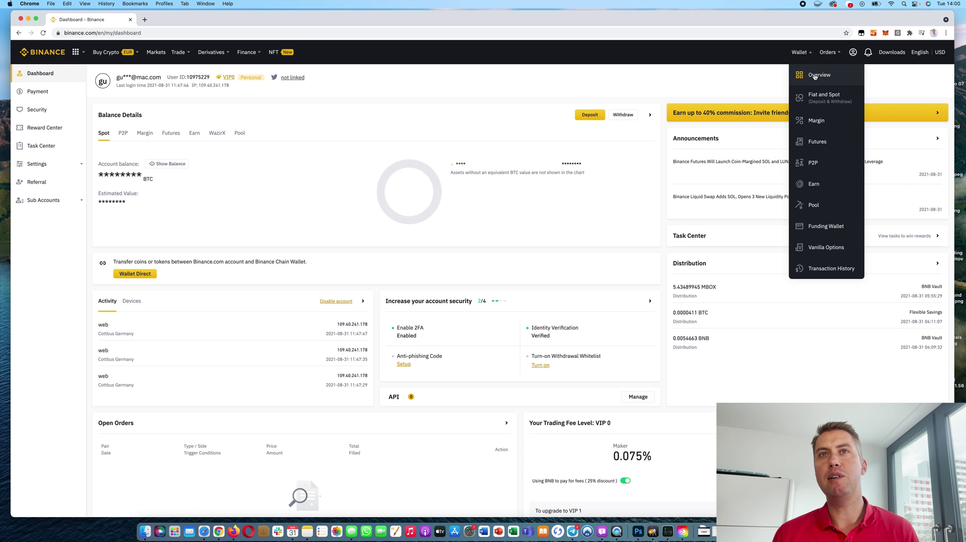
left_click(810, 76)
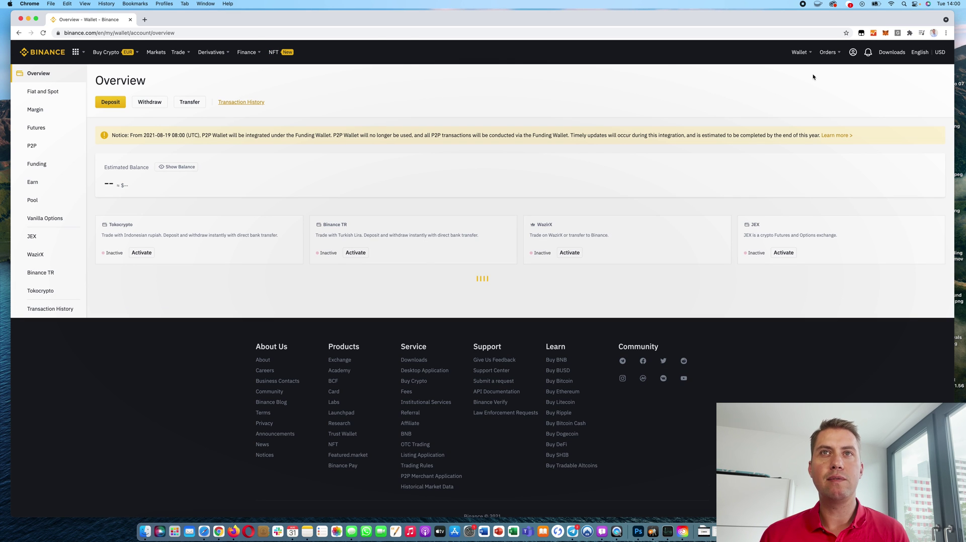
Open the Fiat and Spot wallet from the overview and go to the deposit page for EUR.
mouse_move(803, 54)
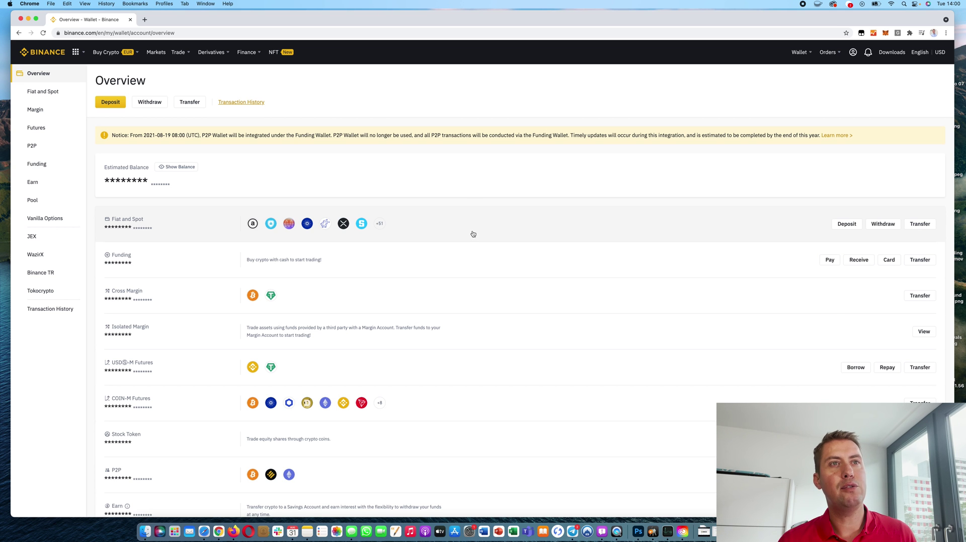
left_click(473, 234)
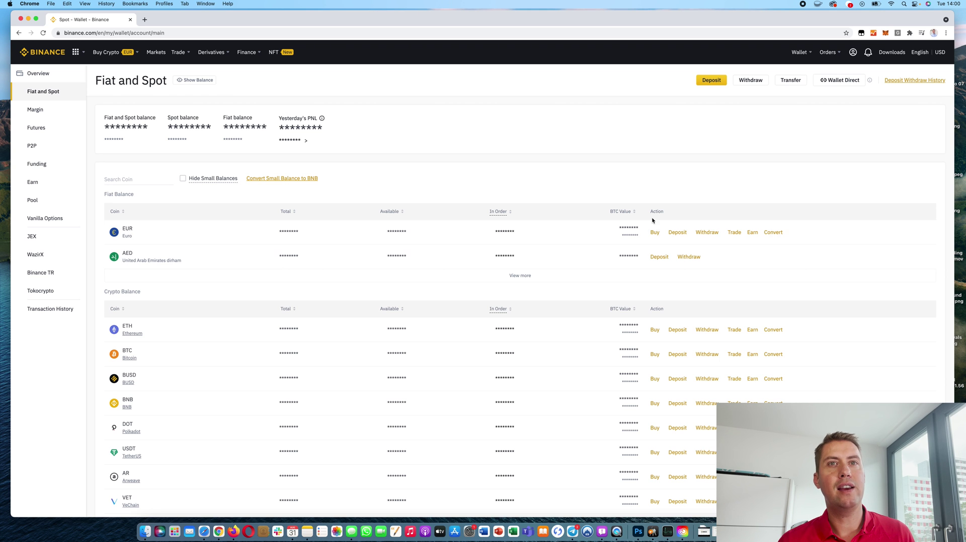
scroll(517, 360, "down", 5)
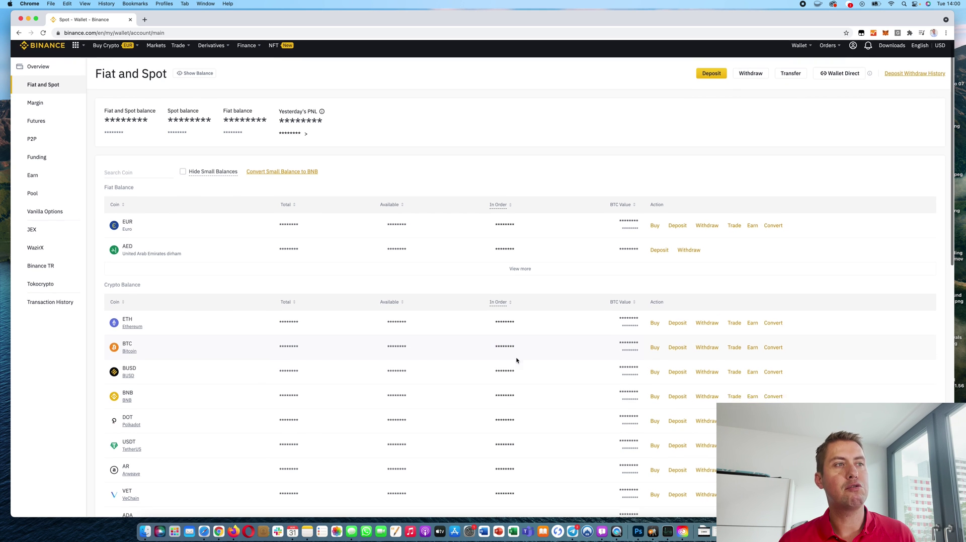
scroll(516, 361, "up", 4)
scroll(515, 360, "up", 1)
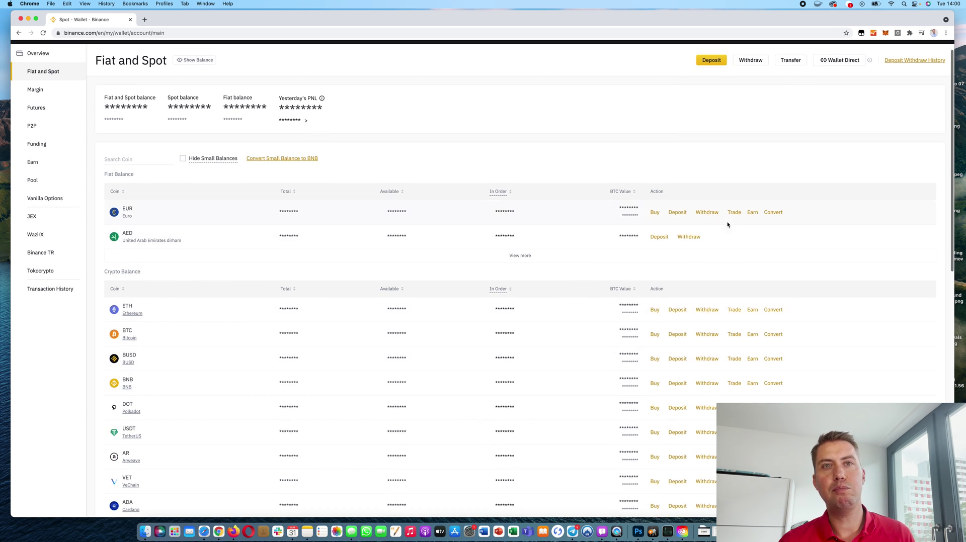
left_click(678, 212)
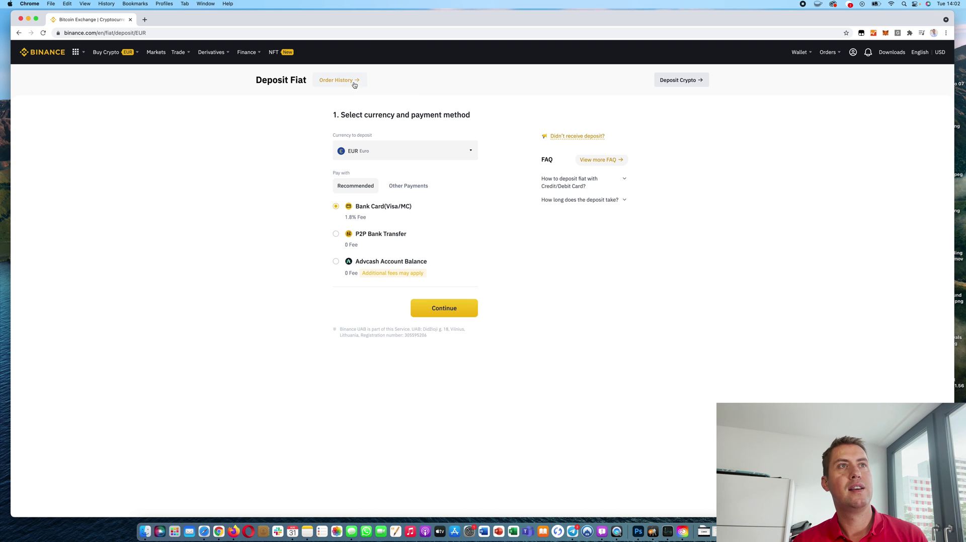
Return to the Fiat and Spot wallet and look through its list of coins.
mouse_move(800, 53)
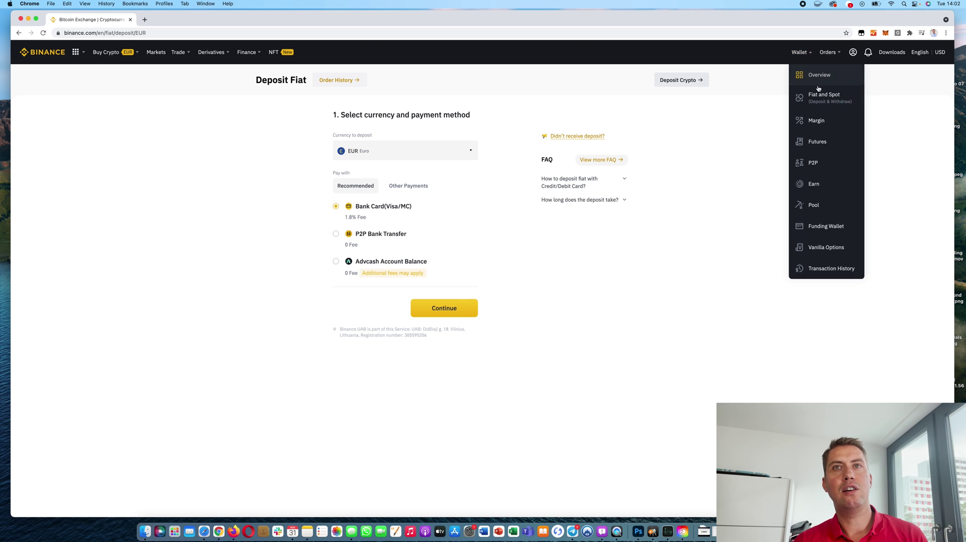
left_click(831, 95)
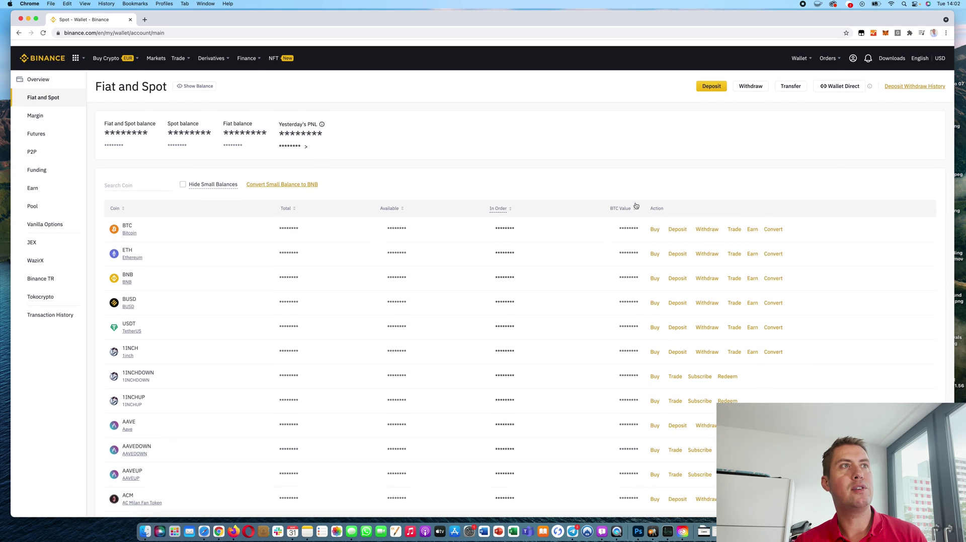
scroll(462, 217, "down", 4)
scroll(462, 216, "up", 4)
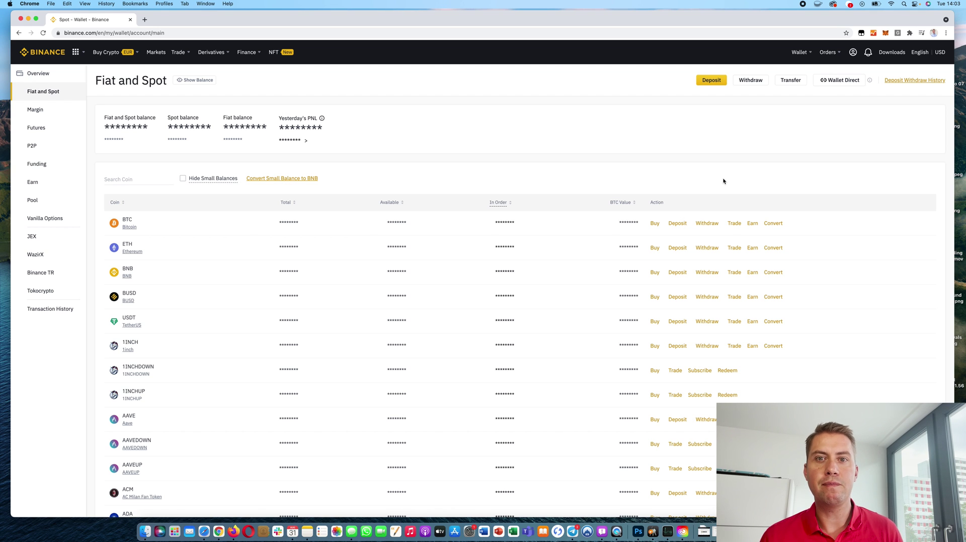
Open the Convert trading page and choose EUR as the currency to convert from.
mouse_move(215, 60)
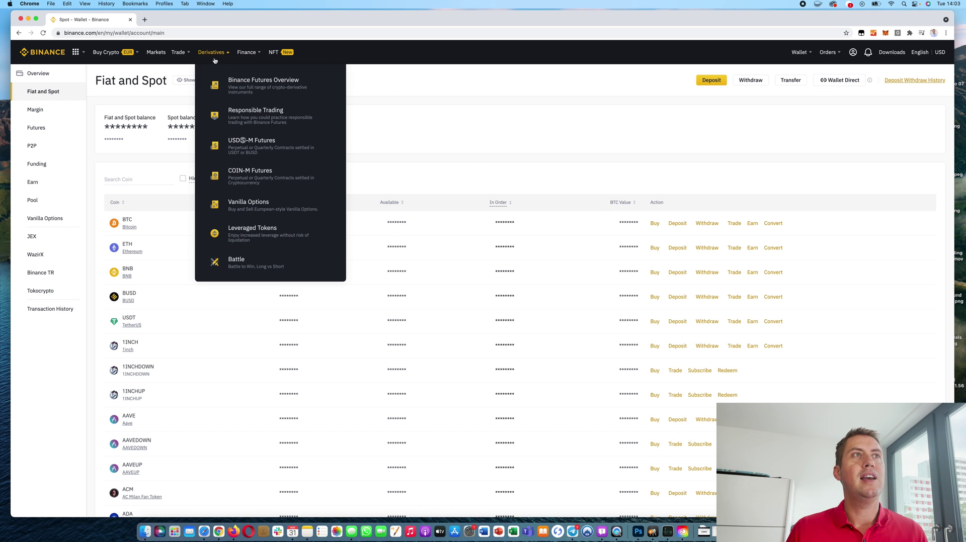
mouse_move(179, 54)
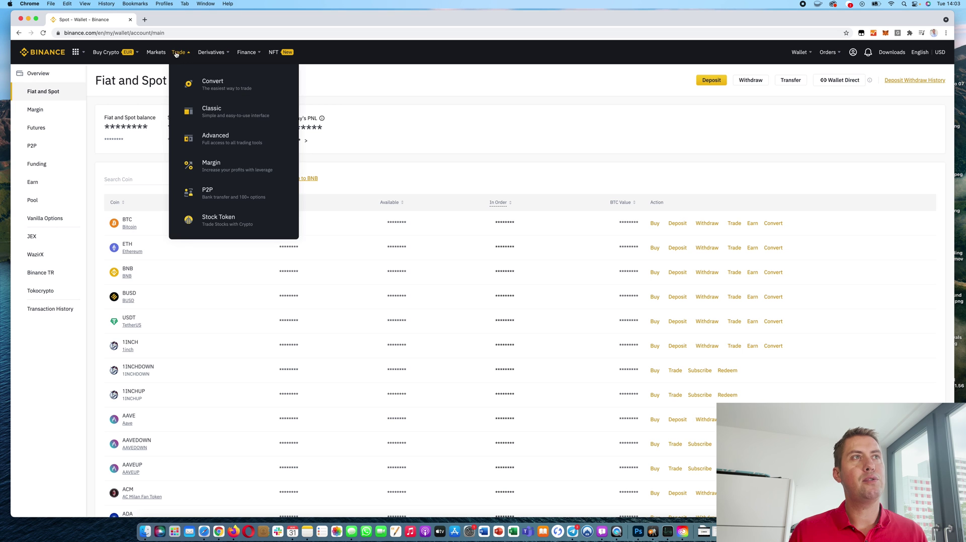
left_click(210, 81)
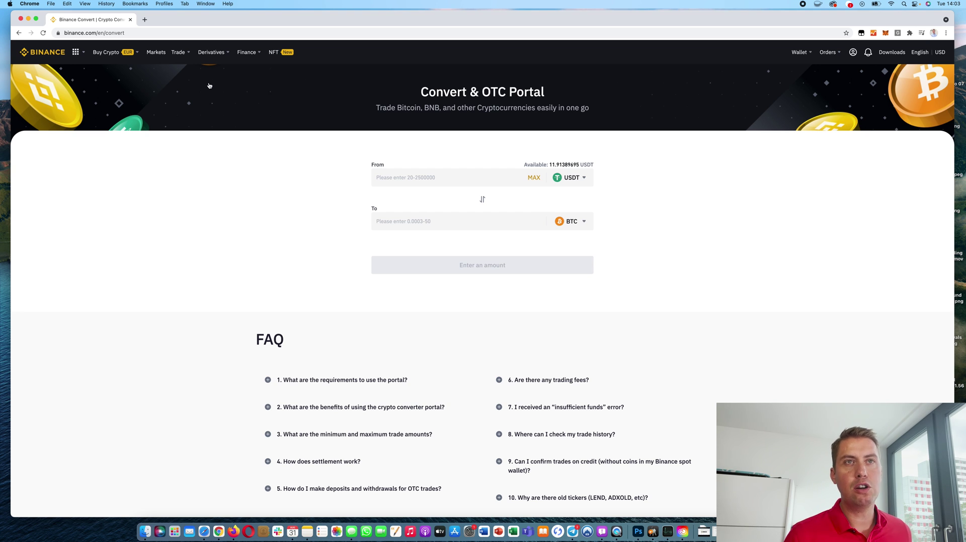
left_click(581, 180)
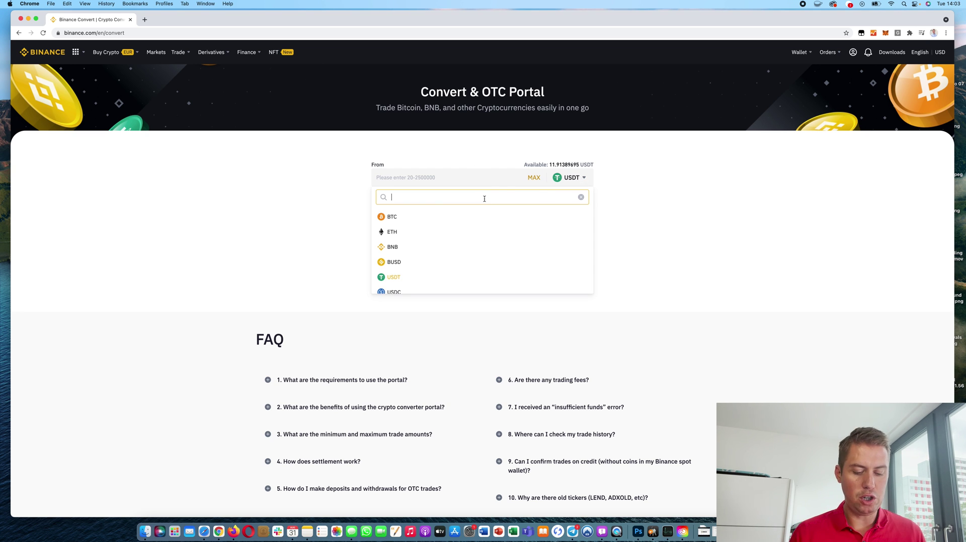
type("eu")
left_click(468, 217)
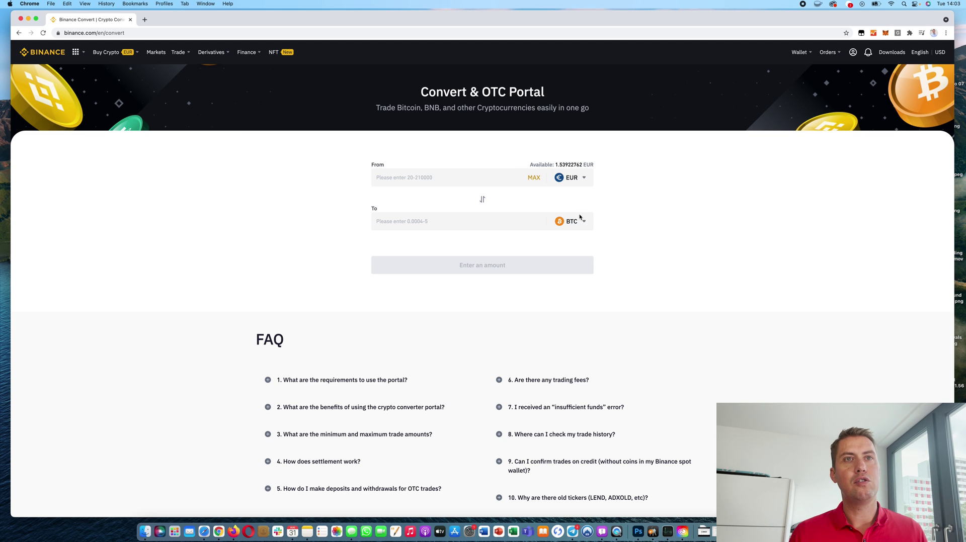
Swap the conversion direction so that BTC is the source, and choose ETH as the target currency.
left_click(482, 200)
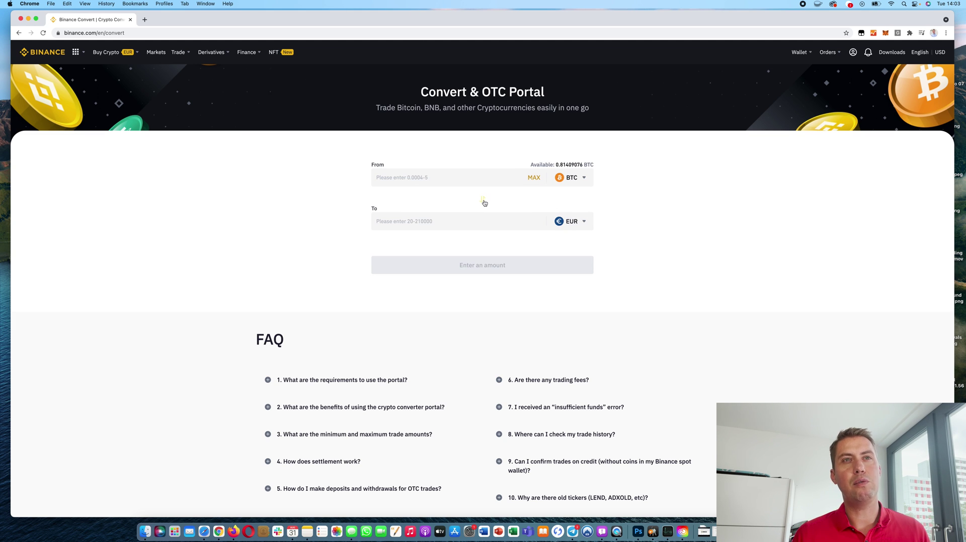
left_click(481, 200)
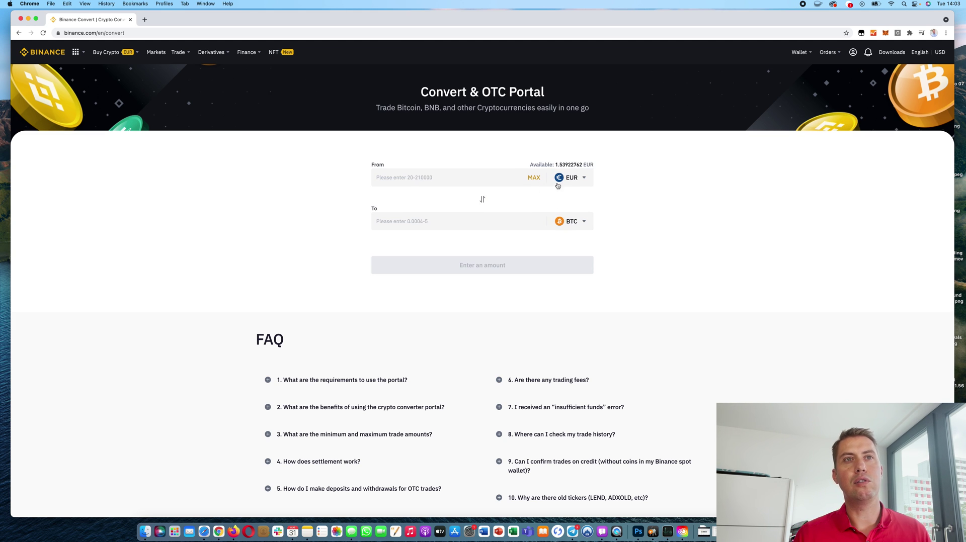
left_click(482, 199)
left_click(582, 221)
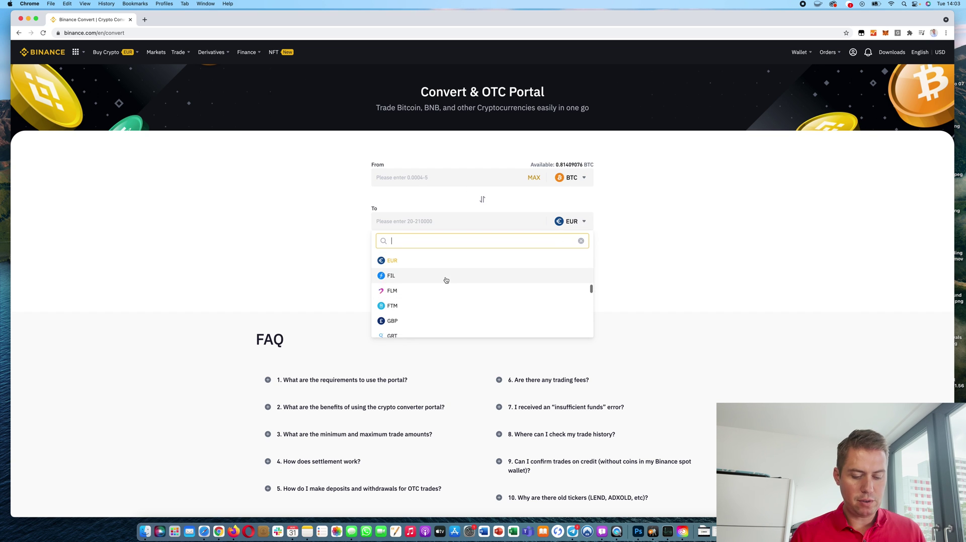
type("eth")
left_click(414, 262)
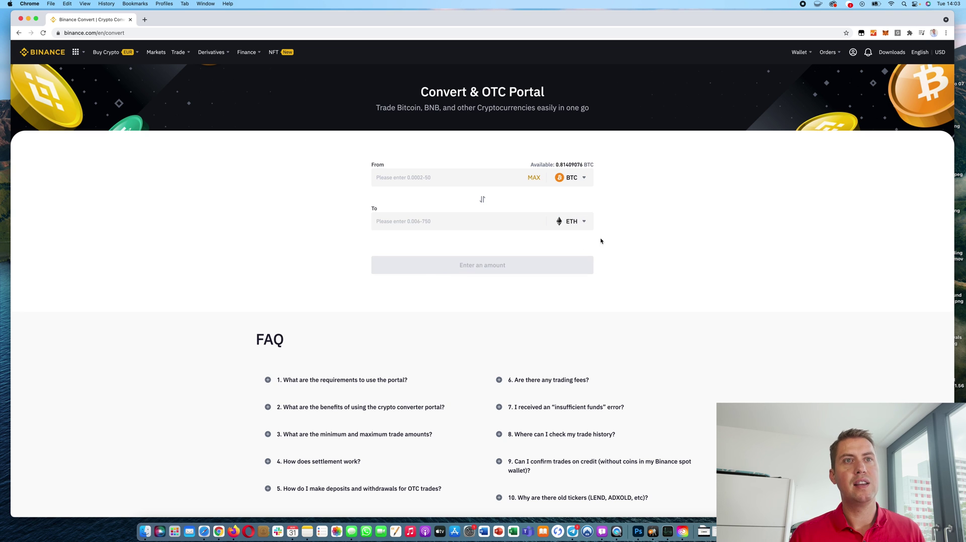
Preview a conversion of 0.5 BTC to ETH and go back to the form without converting.
left_click(501, 177)
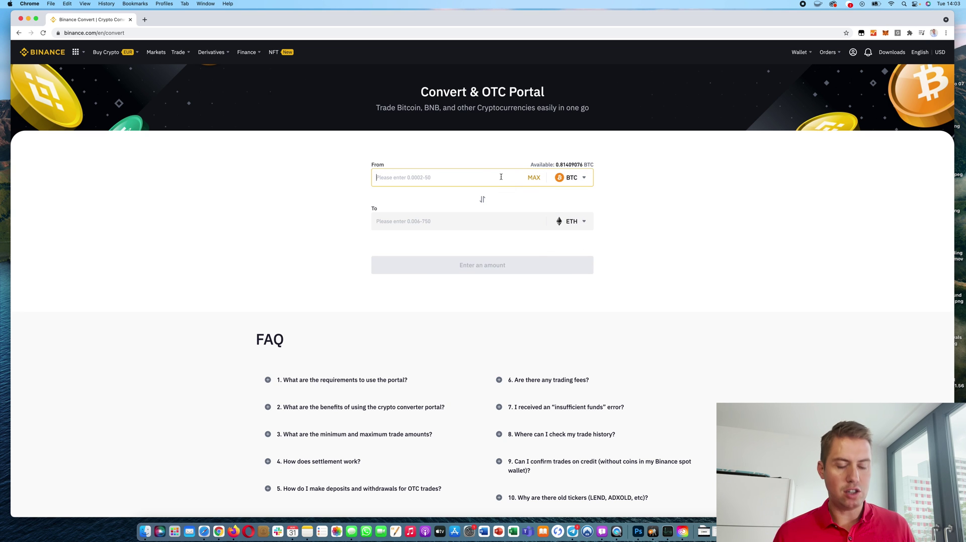
type("0.5")
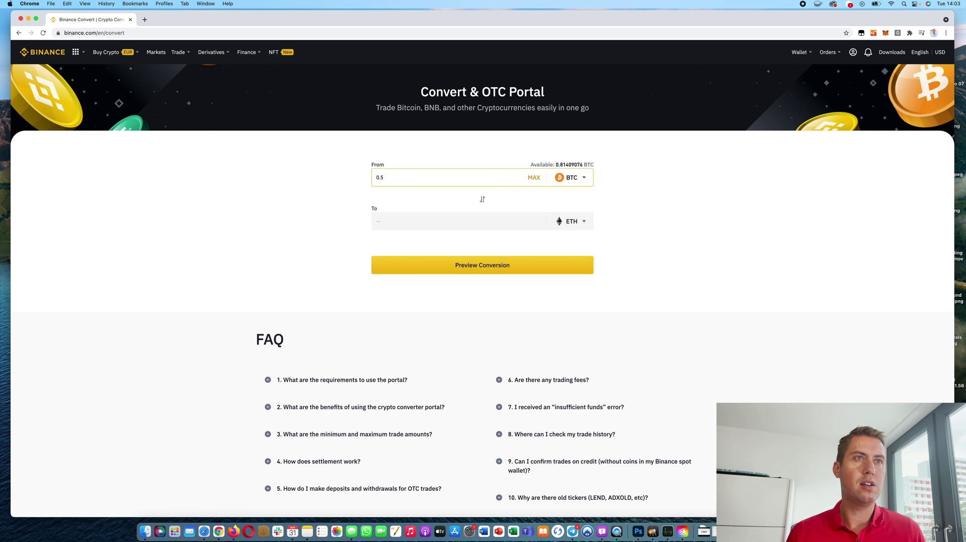
left_click(544, 270)
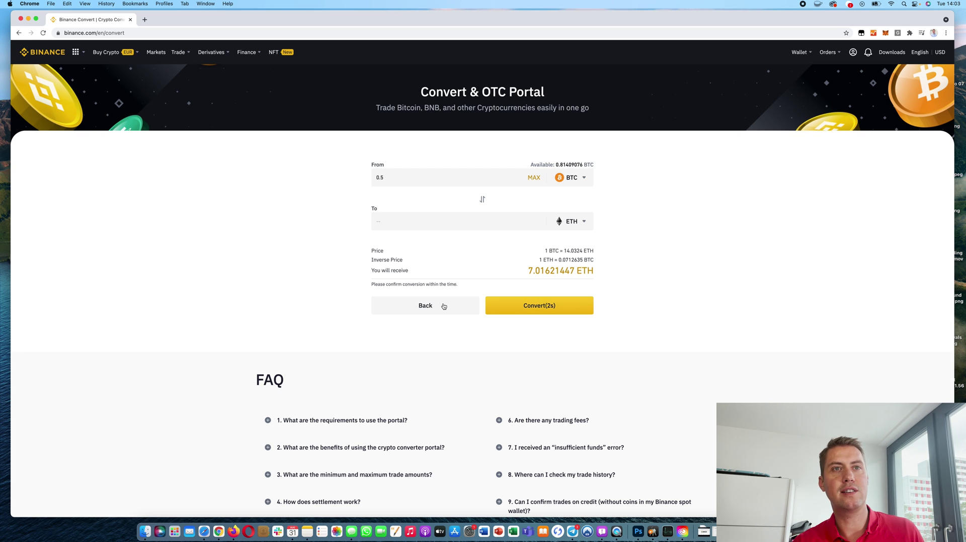
left_click(443, 307)
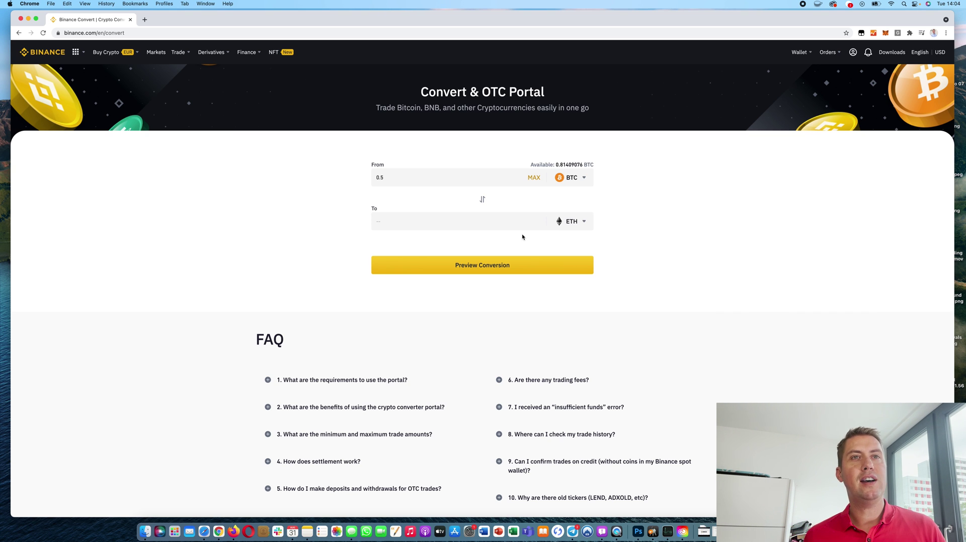
Browse the coins offered as source currency and close the list without choosing another one.
left_click(580, 178)
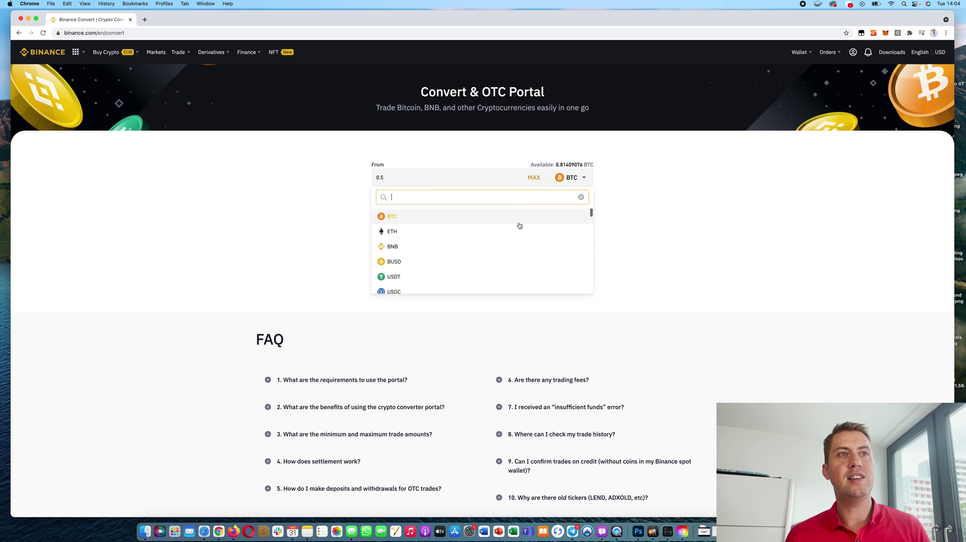
scroll(520, 226, "down", 20)
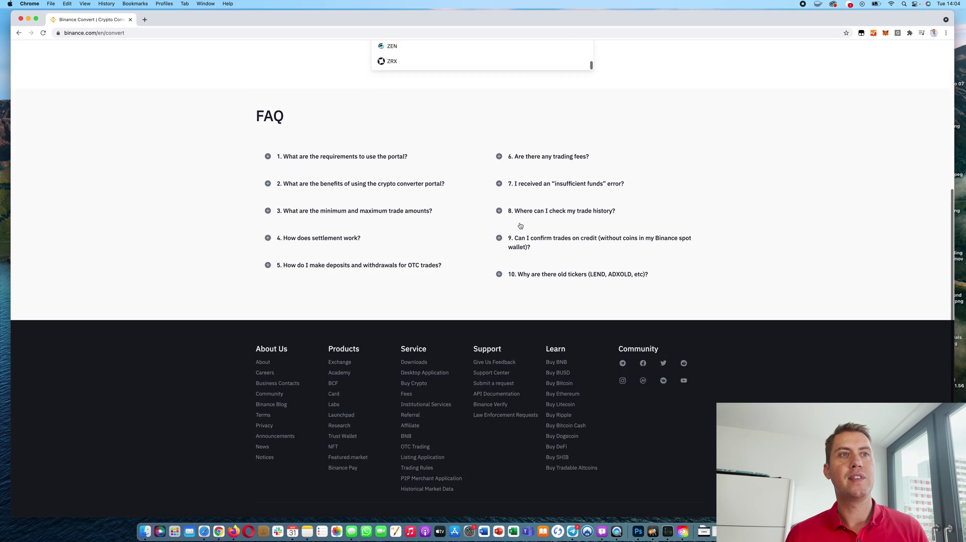
scroll(378, 166, "up", 5)
left_click(291, 228)
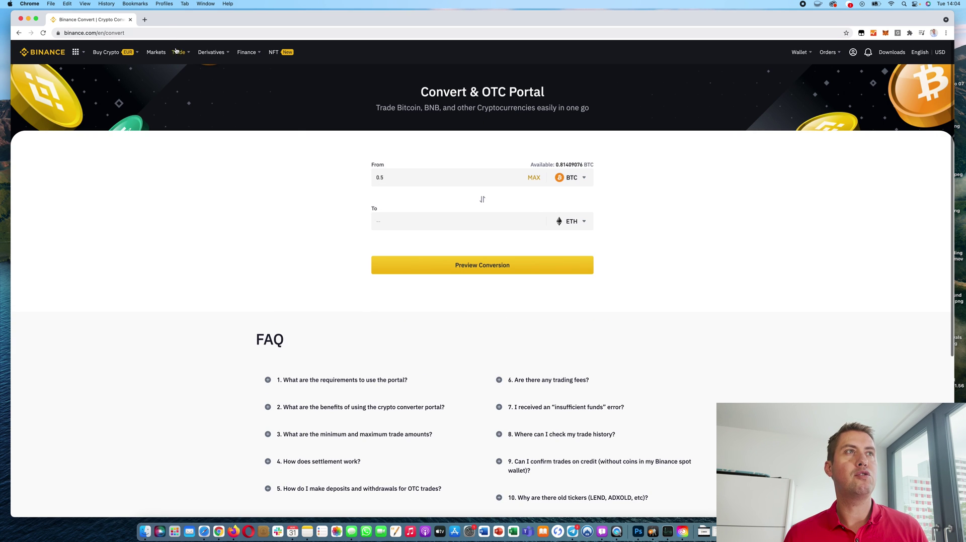
Open the Advanced trading view and inspect the BTC/USDT price chart over longer and shorter time spans.
mouse_move(178, 56)
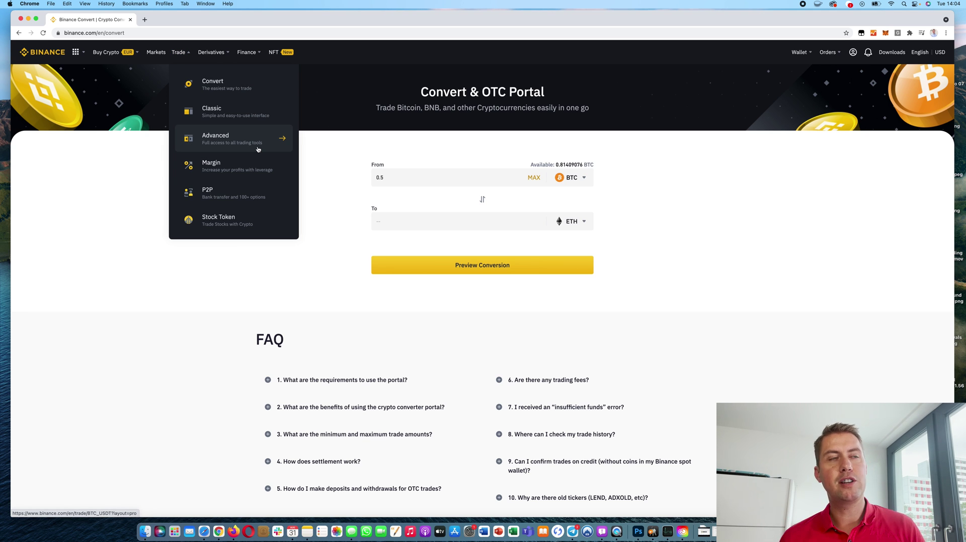
left_click(229, 139)
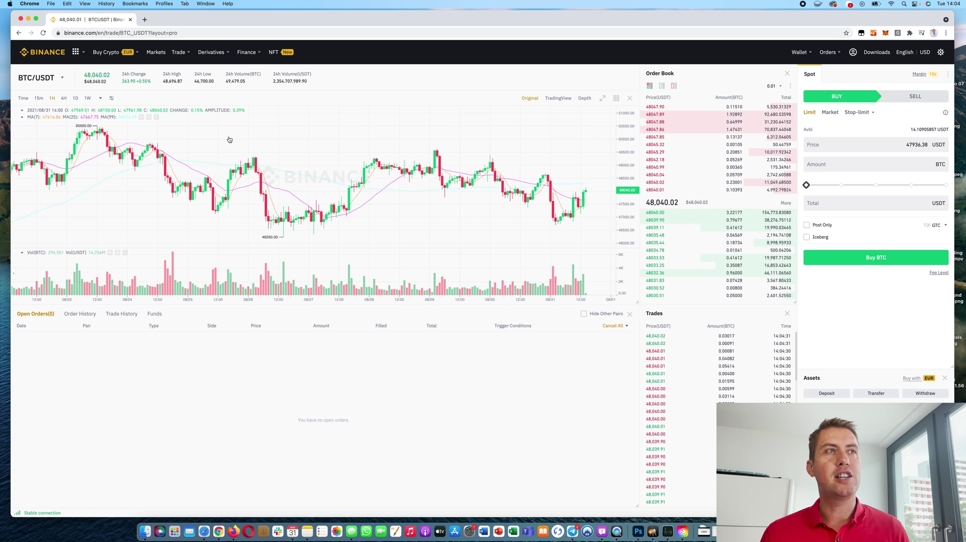
scroll(293, 150, "down", 5)
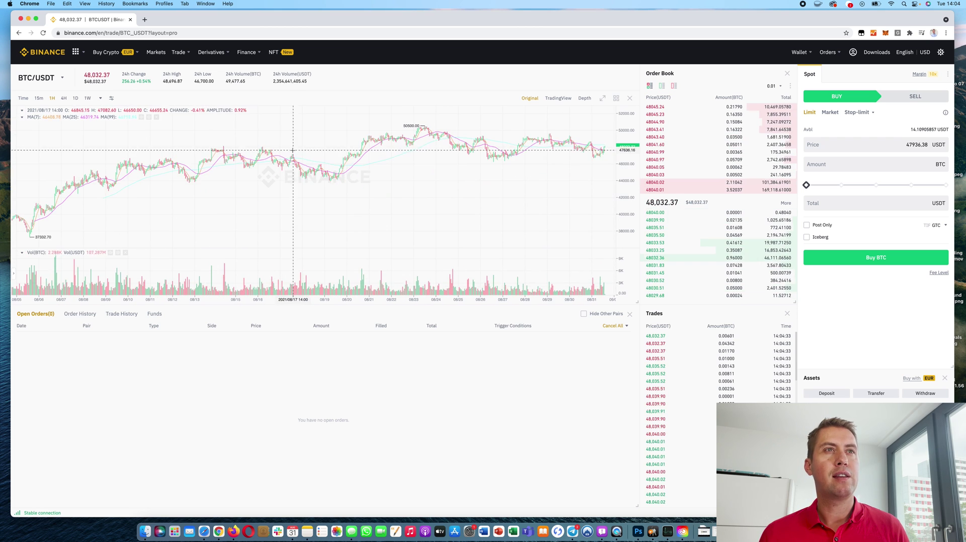
scroll(463, 151, "up", 5)
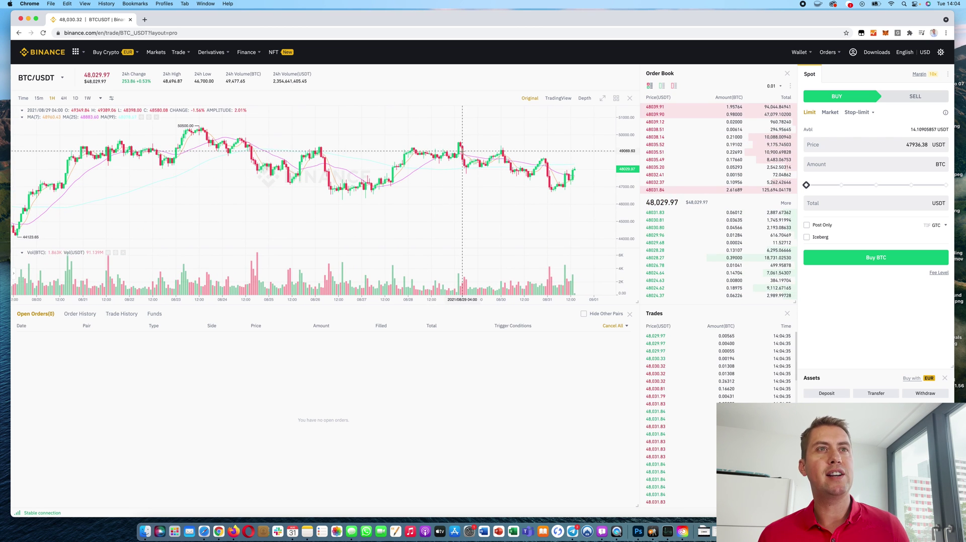
View the BTC/USDT chart with 4H and 15m candles and return it to the 1H interval.
left_click(73, 99)
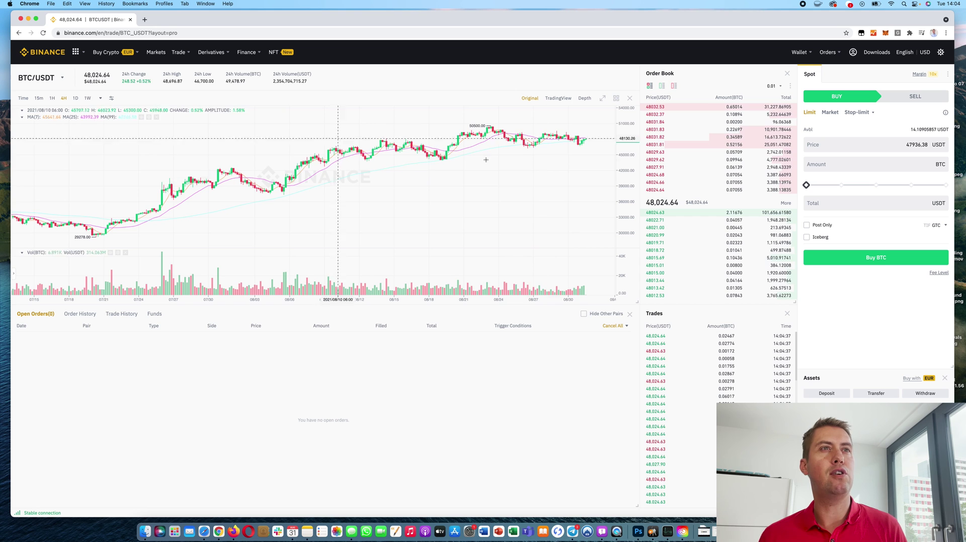
left_click(39, 98)
left_click(52, 99)
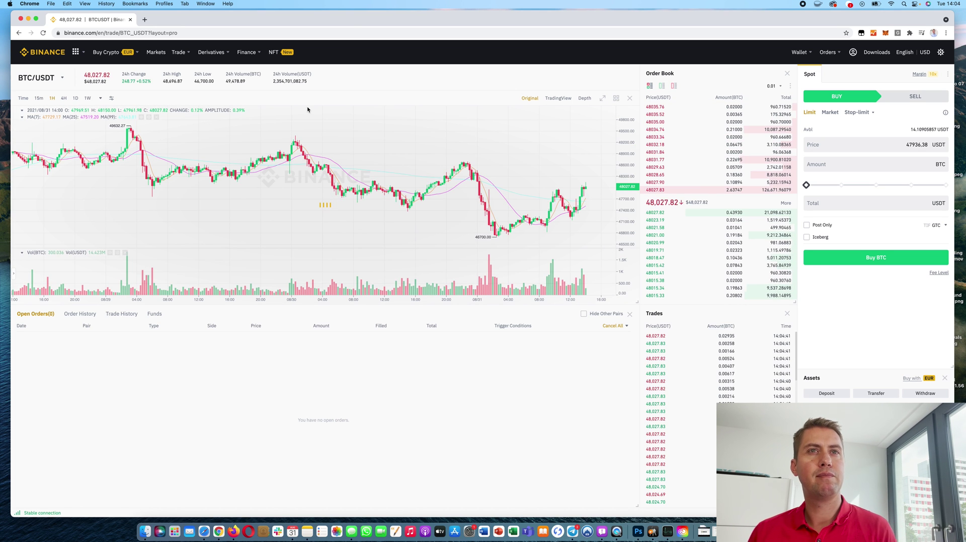
mouse_move(732, 124)
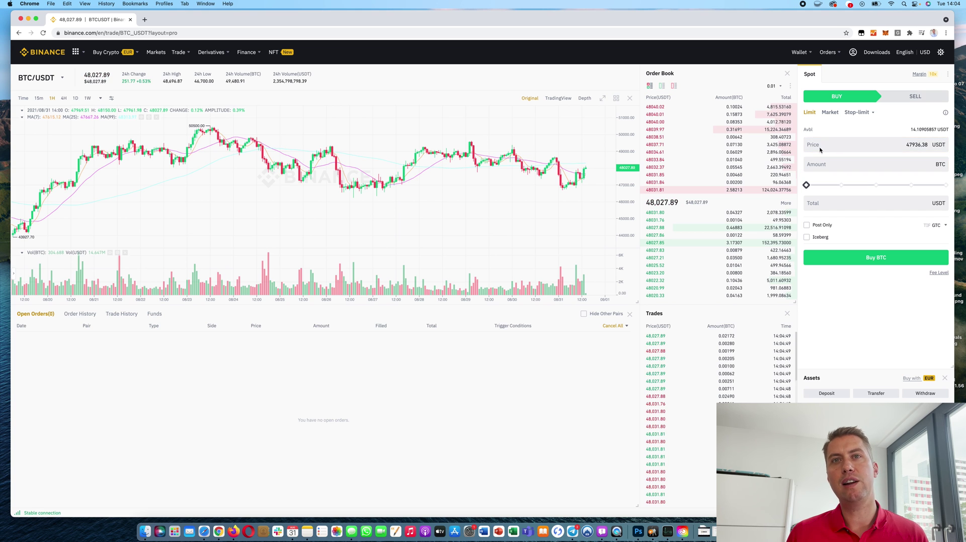
View the Sell and Buy order forms with Limit and Market types, and leave the form on a Market buy.
left_click(904, 99)
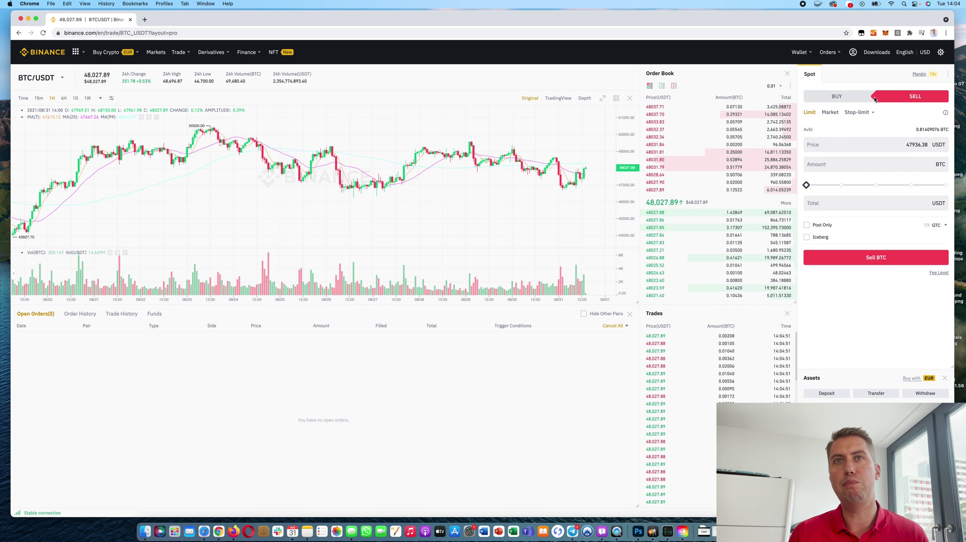
left_click(852, 99)
left_click(830, 114)
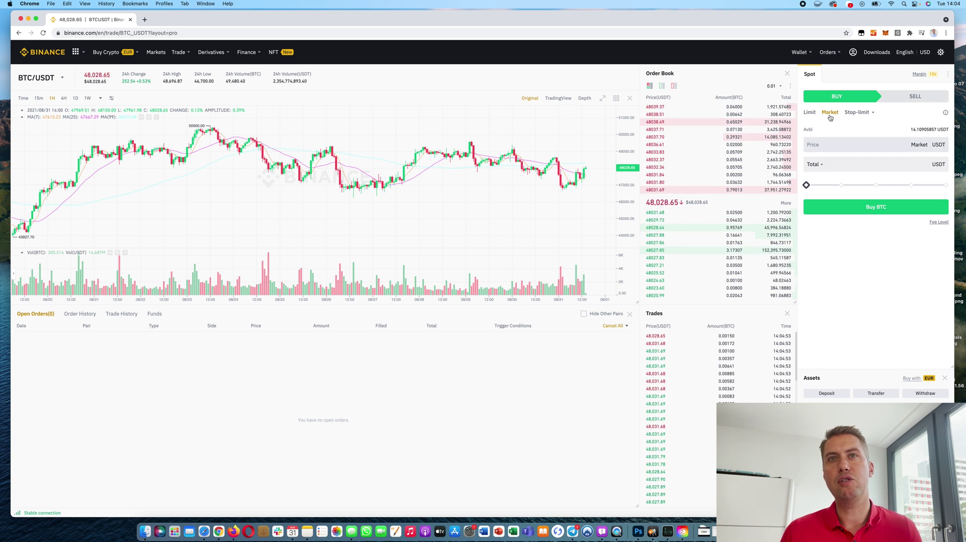
left_click(809, 113)
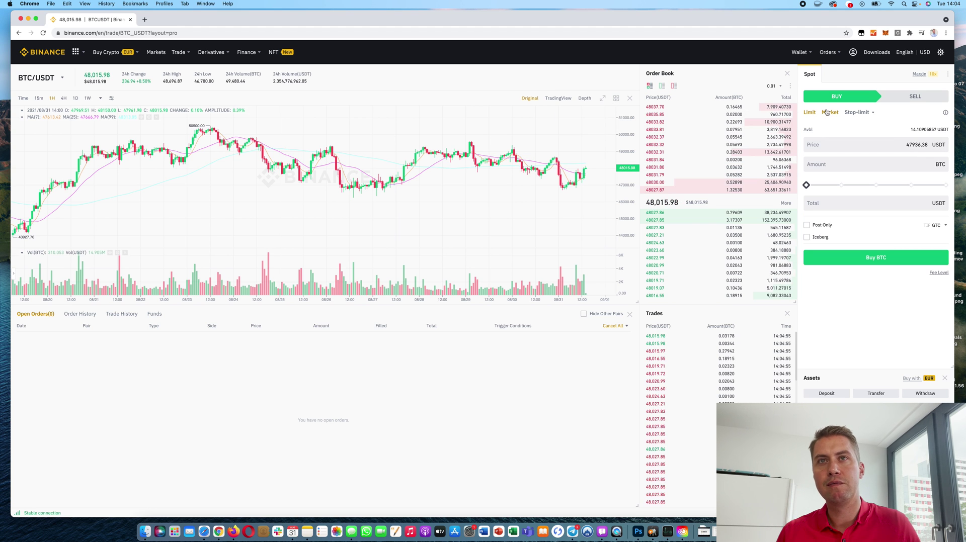
left_click(830, 113)
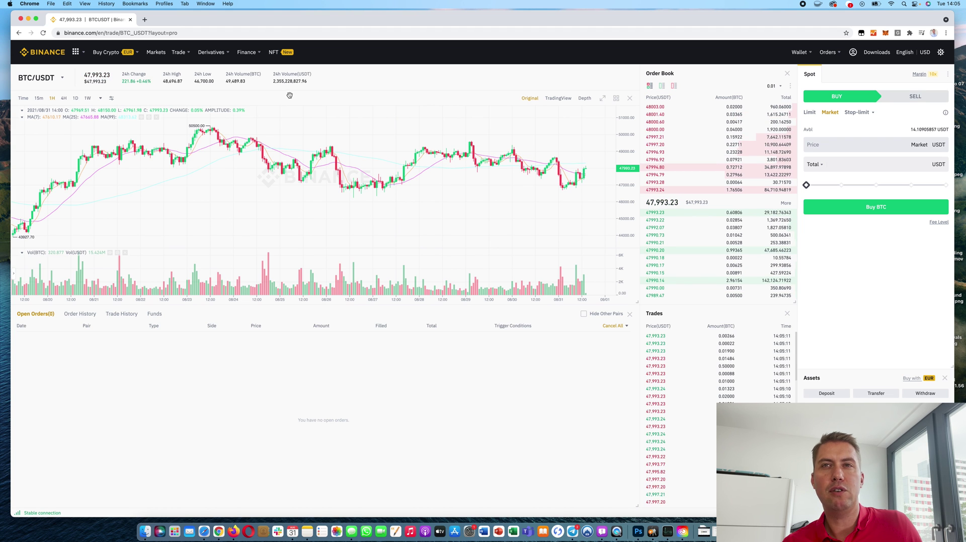
Browse the trading pairs quoted in EUR and BTC, and return the pair list to the EUR market.
mouse_move(25, 81)
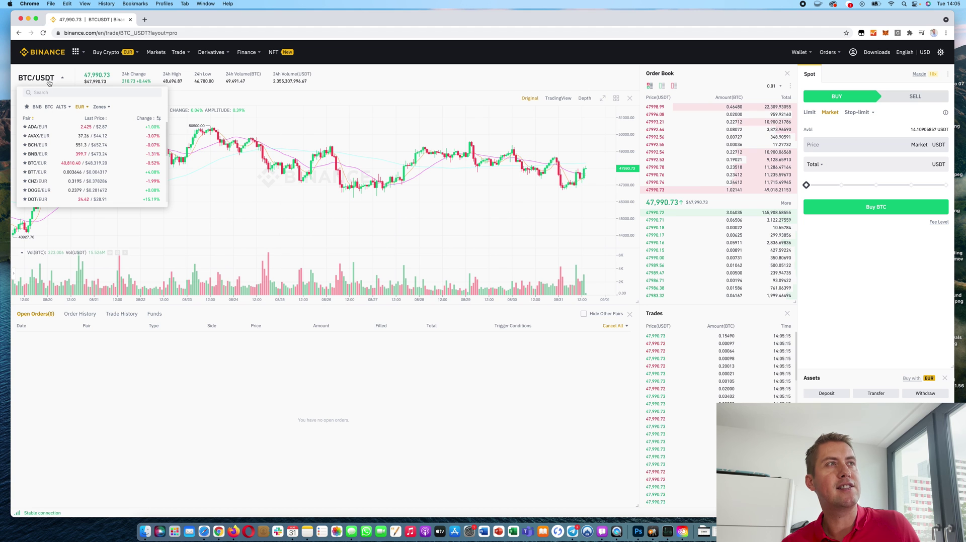
left_click(81, 107)
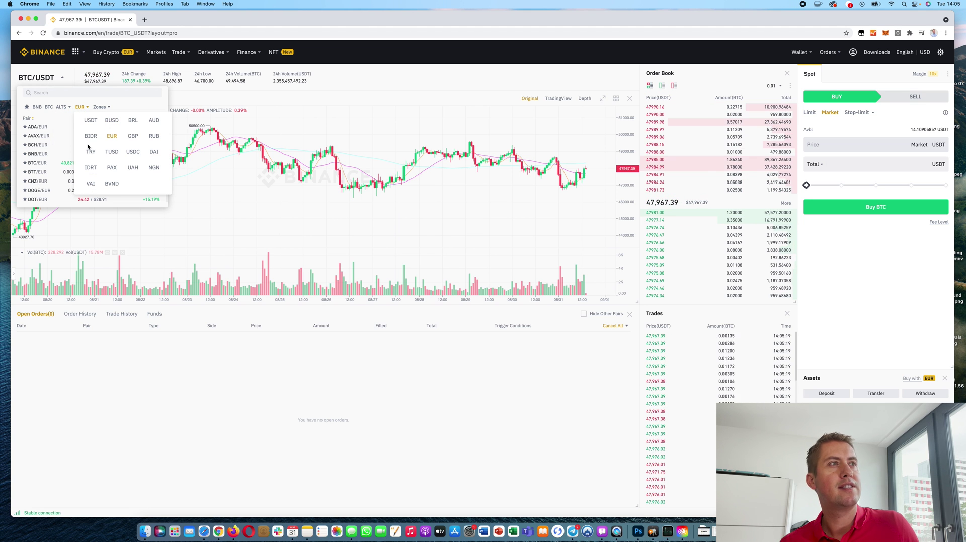
left_click(108, 136)
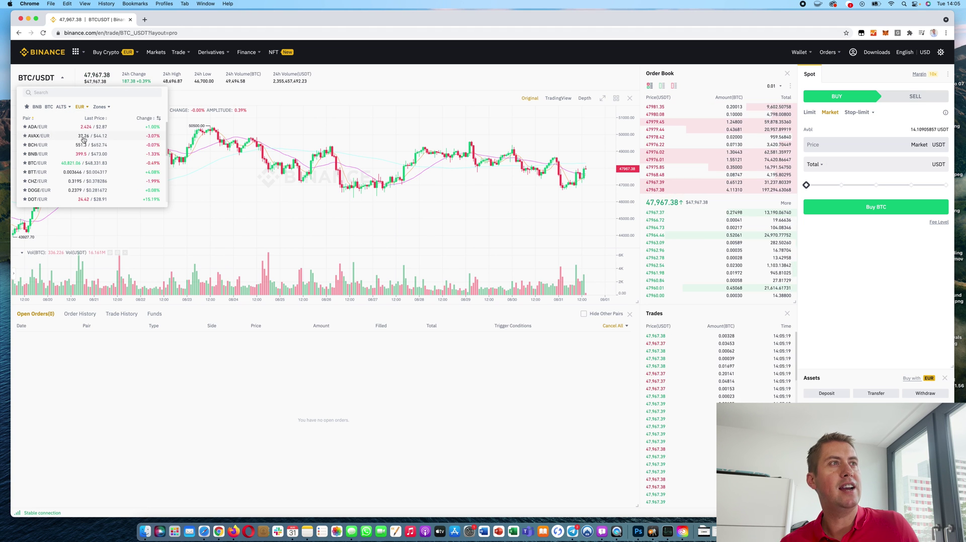
left_click(48, 106)
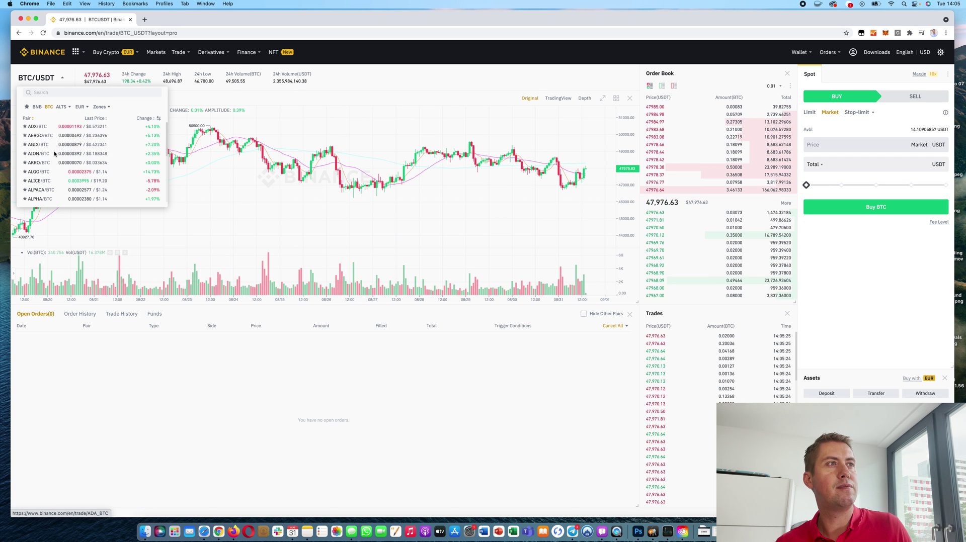
mouse_move(84, 108)
left_click(112, 136)
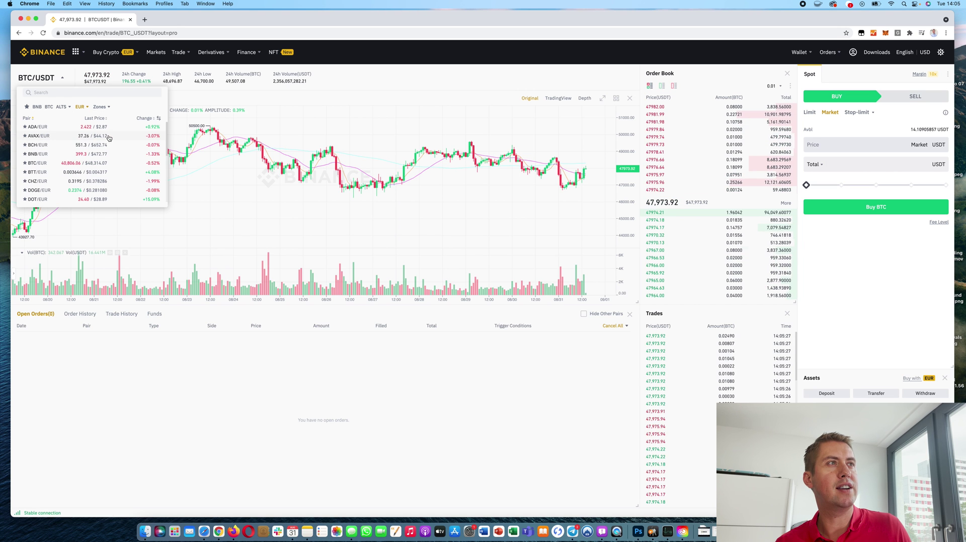
Search the EUR pairs for "btc" and switch trading to BTC/EUR.
type("b")
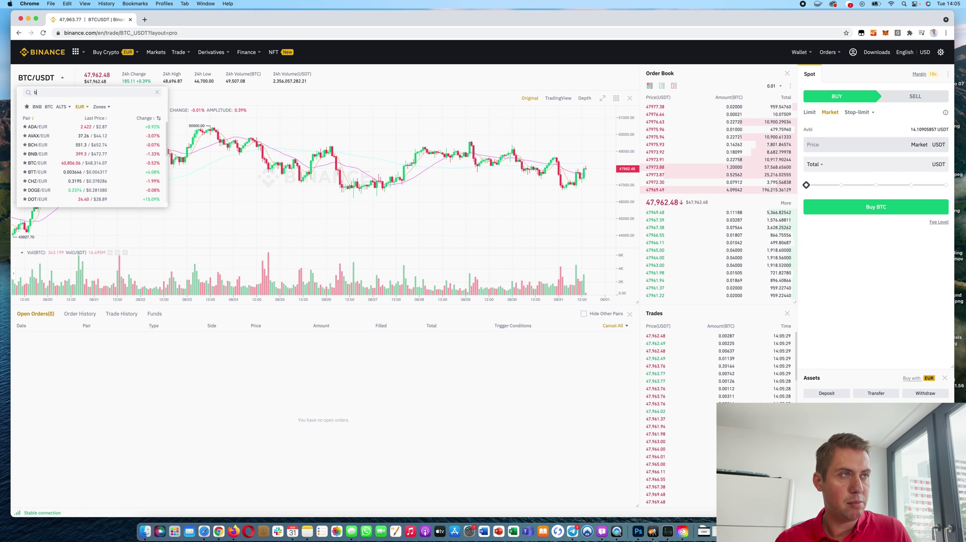
type("tc")
left_click(36, 126)
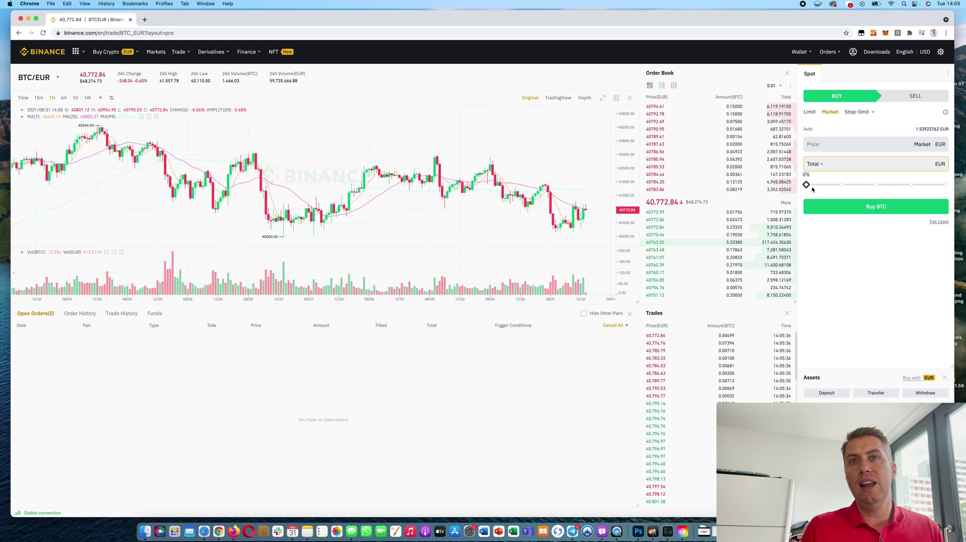
Try sizing the market buy at 24% and 100% of the EUR balance, and reset it to 0%.
left_click_drag(810, 186, 840, 186)
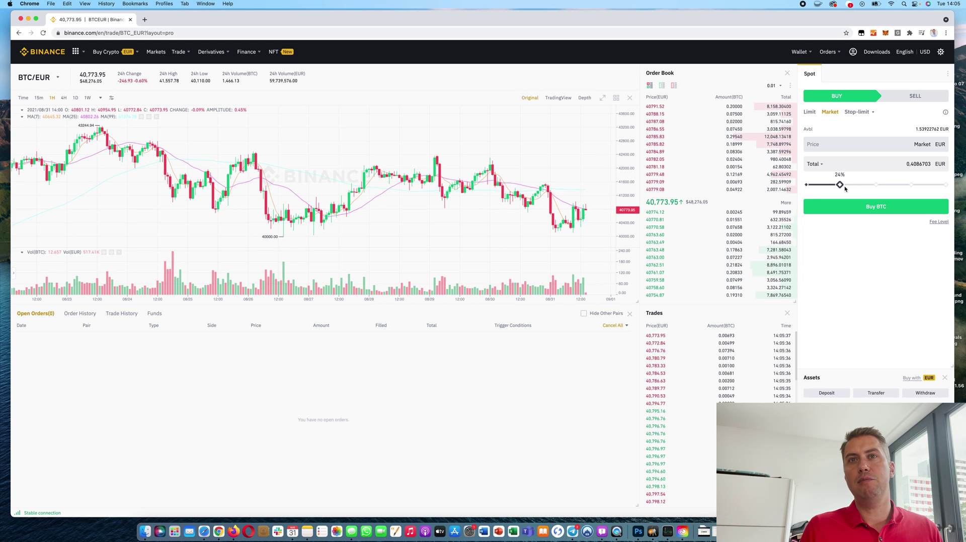
left_click_drag(840, 185, 946, 185)
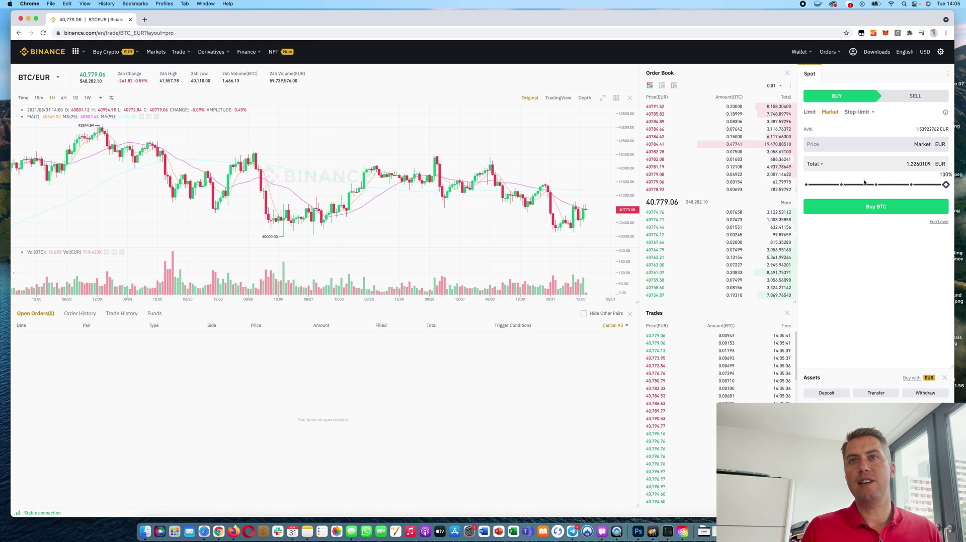
left_click(807, 185)
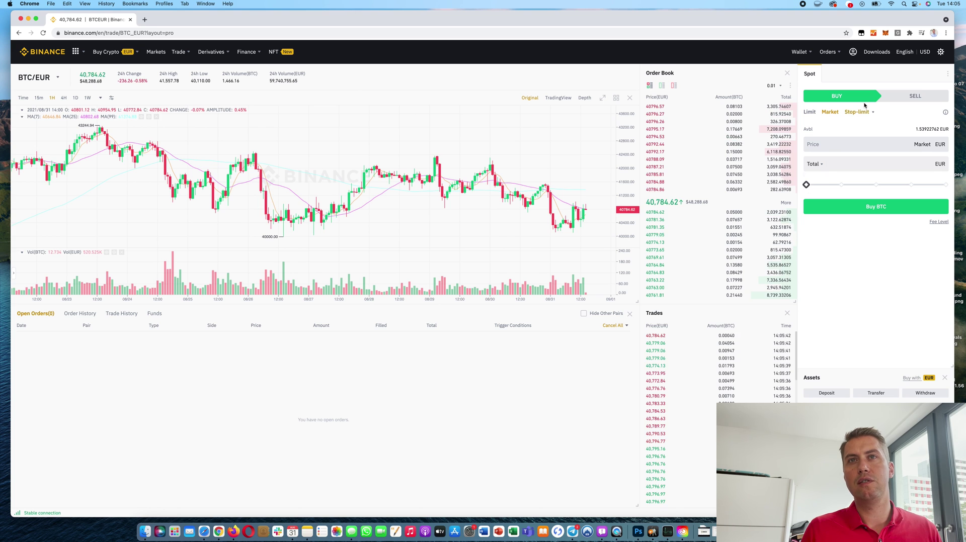
Switch the BTC buy order to Limit and size it at 100% of the available EUR.
left_click(810, 112)
left_click(912, 145)
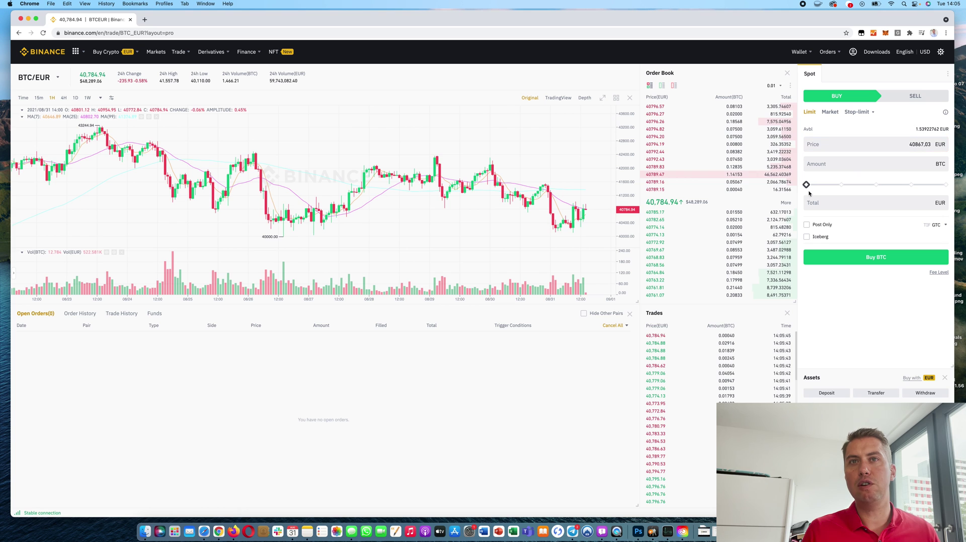
left_click_drag(807, 185, 925, 191)
left_click(946, 185)
Set the limit buy price to 35867.03 EUR.
left_click(913, 144)
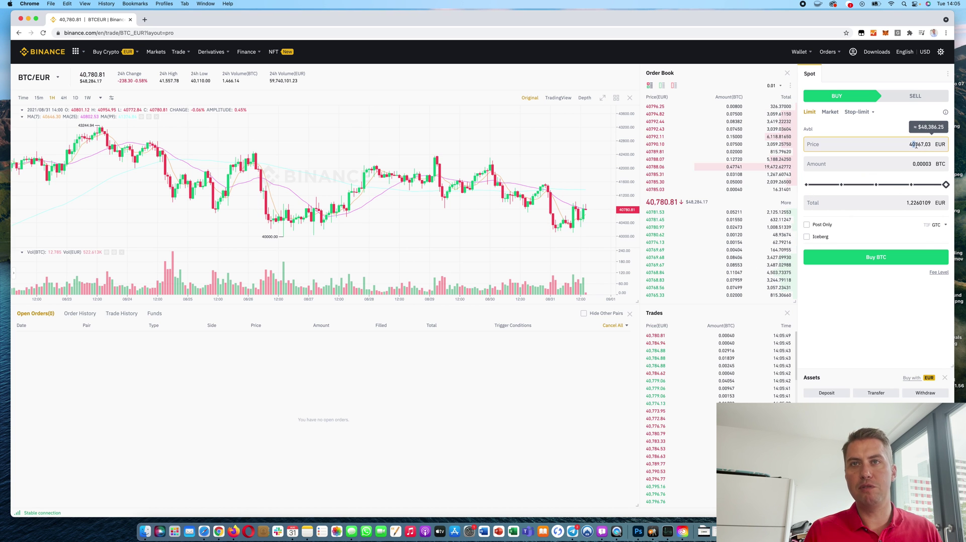
type("5")
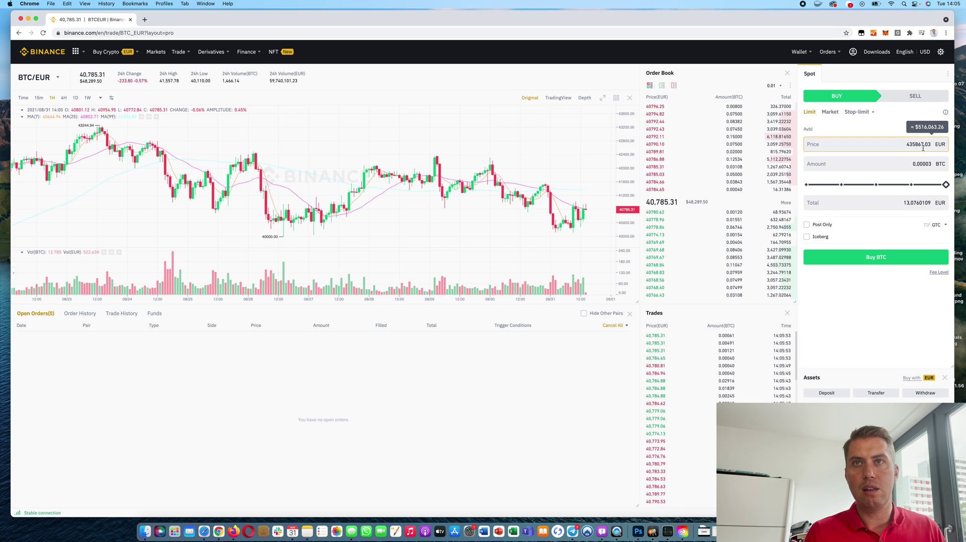
key("BackSpace")
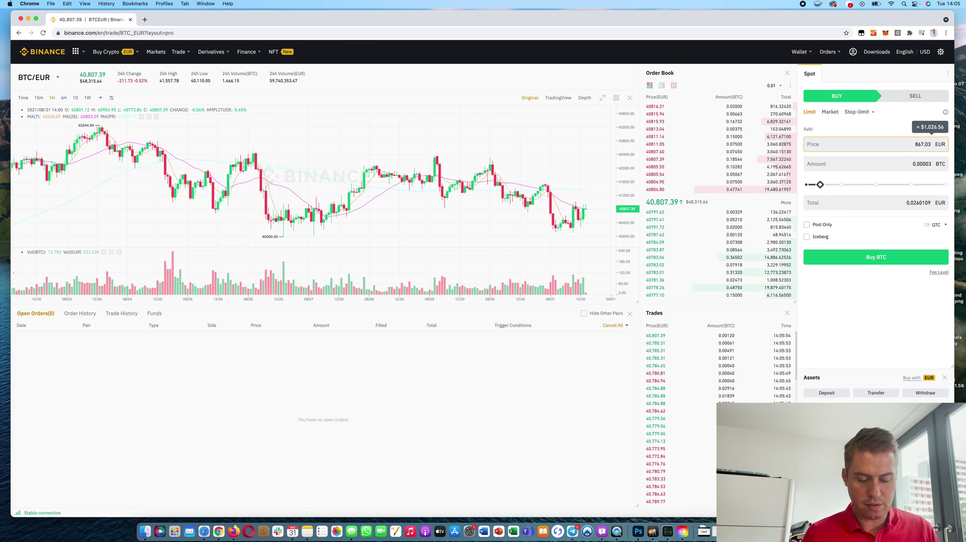
type("35")
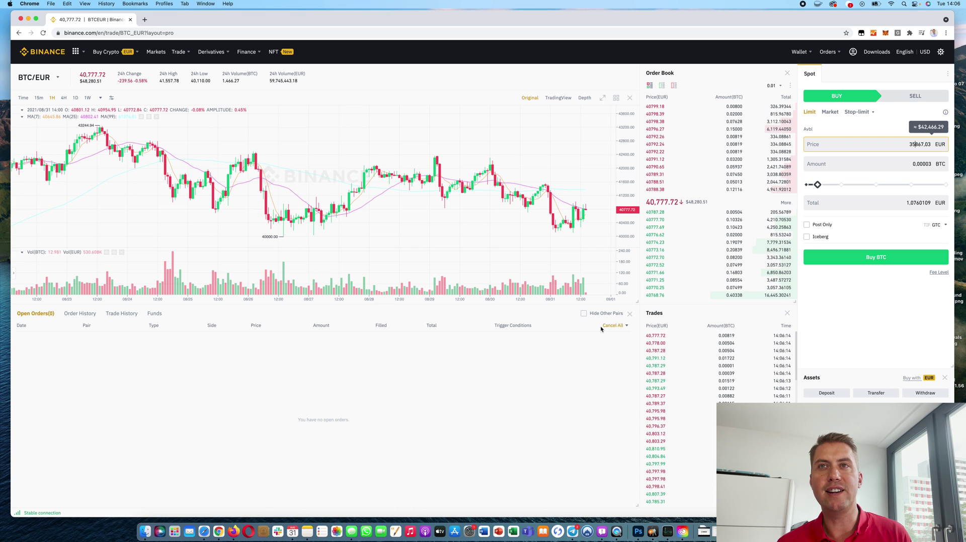
Set up a Market sell order for 100% of the available BTC, an amount of 0.81409 BTC.
left_click(915, 96)
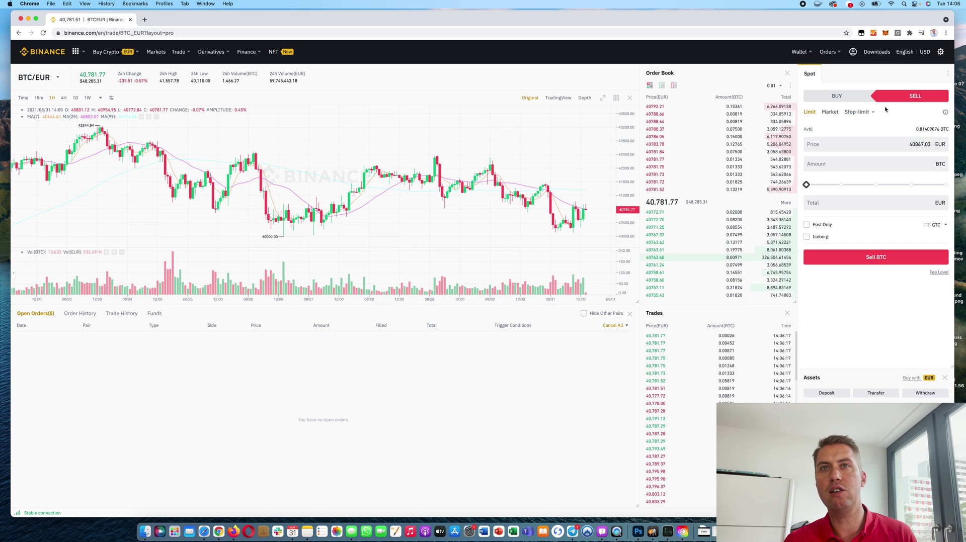
left_click(827, 115)
left_click(808, 117)
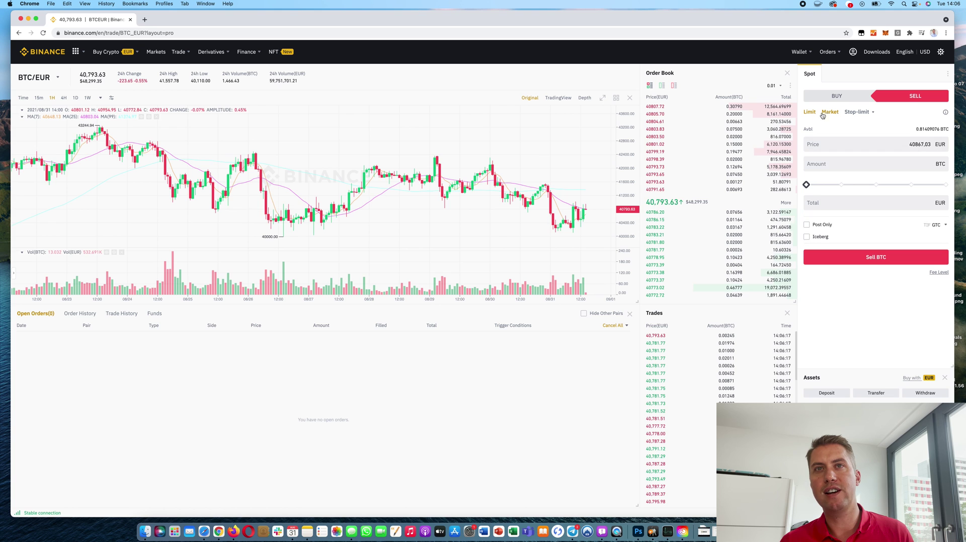
left_click(827, 115)
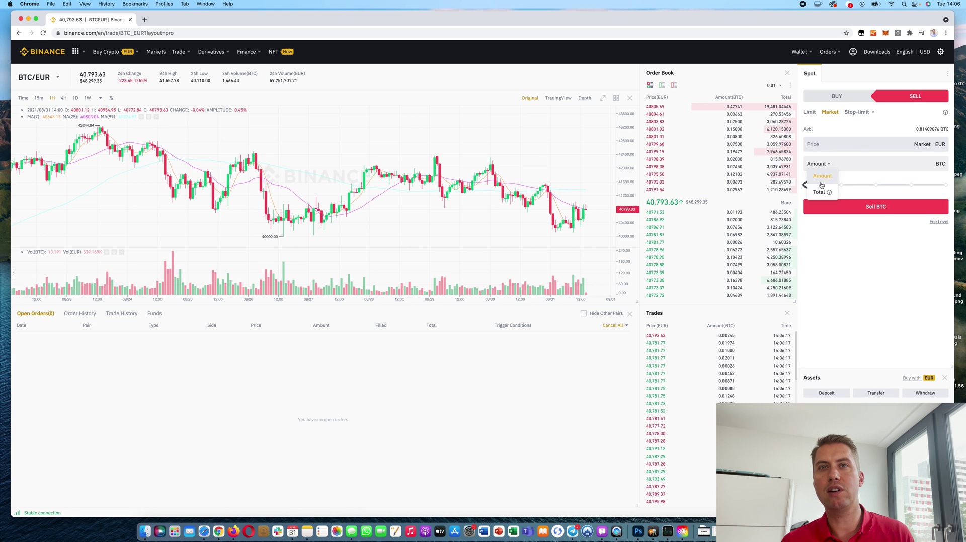
mouse_move(808, 185)
left_click_drag(823, 187, 946, 185)
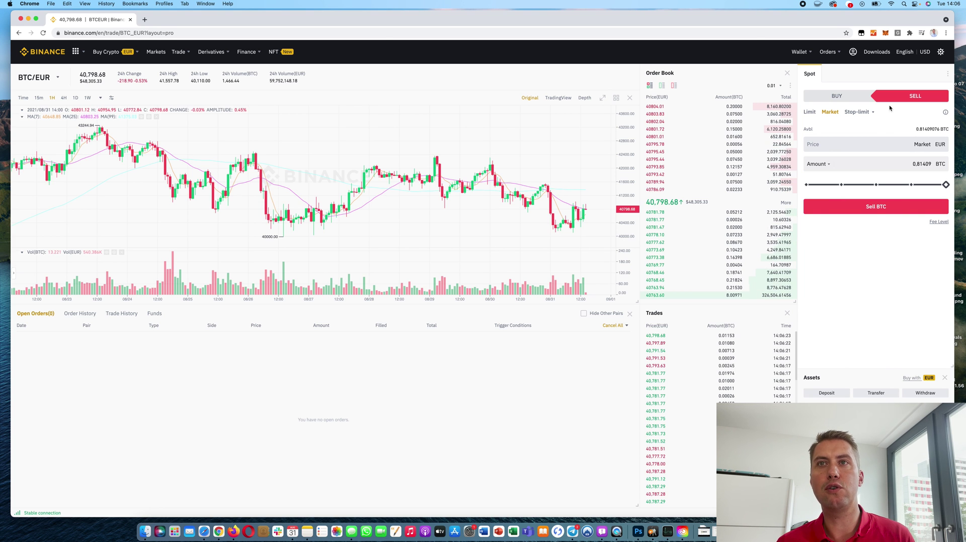
left_click(21, 79)
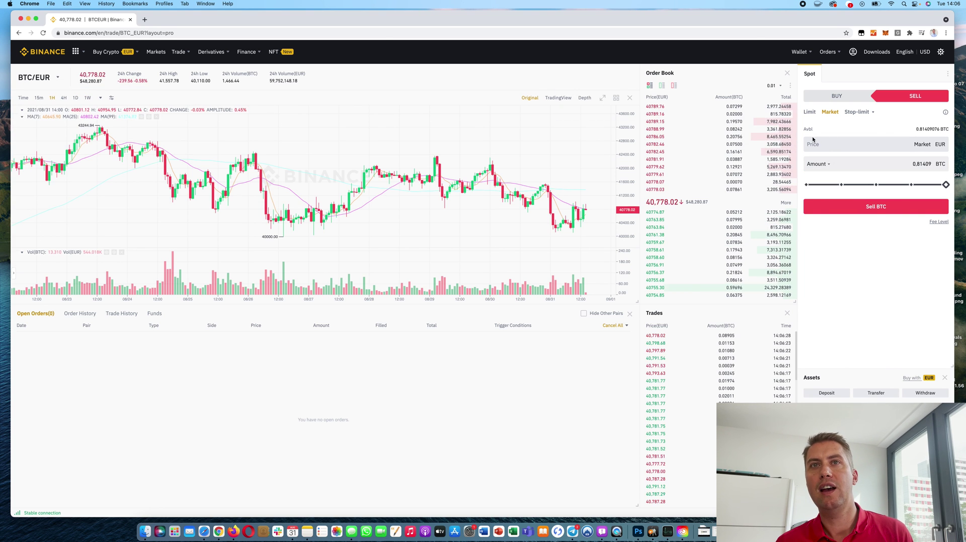
Set up a Limit sell order for 50% of the available BTC at a price of 60867.03 EUR.
left_click(809, 112)
left_click(856, 164)
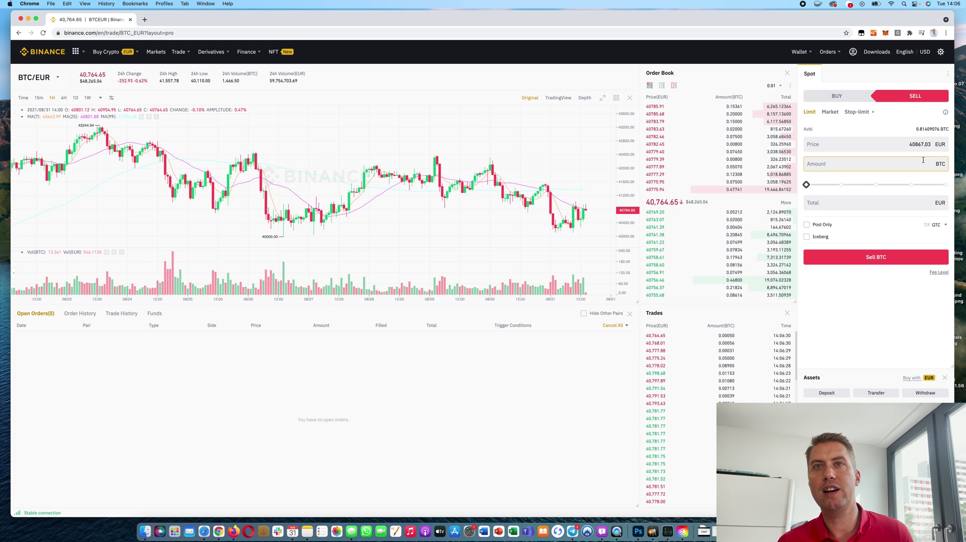
left_click_drag(807, 185, 841, 186)
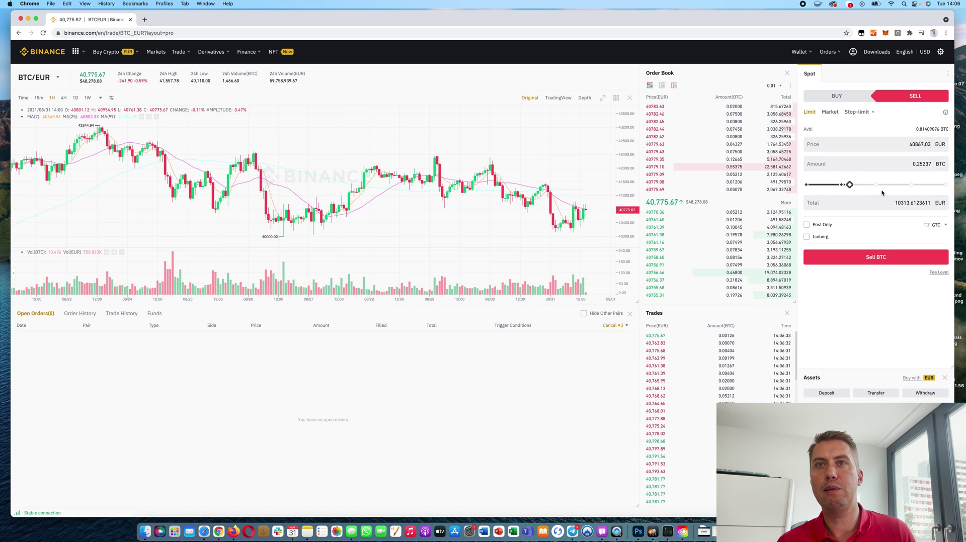
left_click(876, 185)
left_click(911, 144)
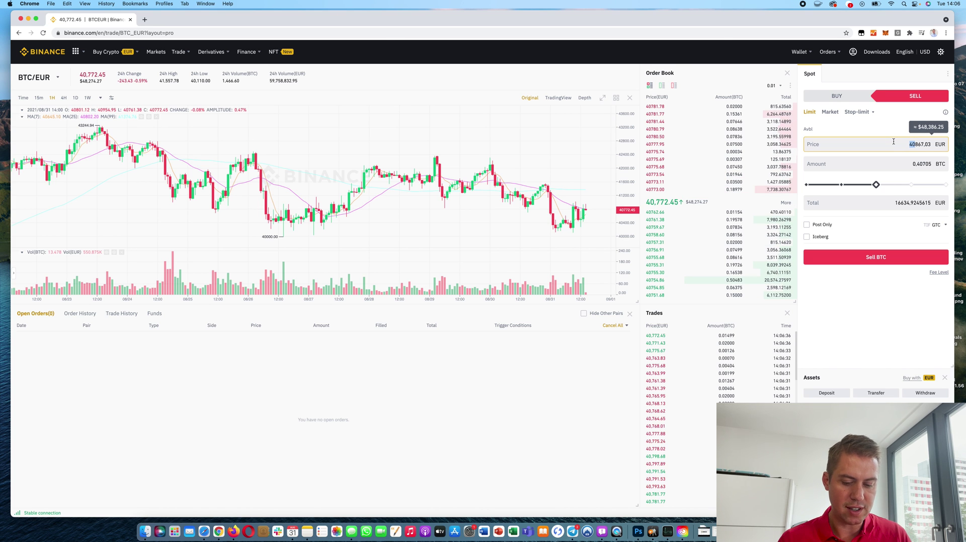
type("6")
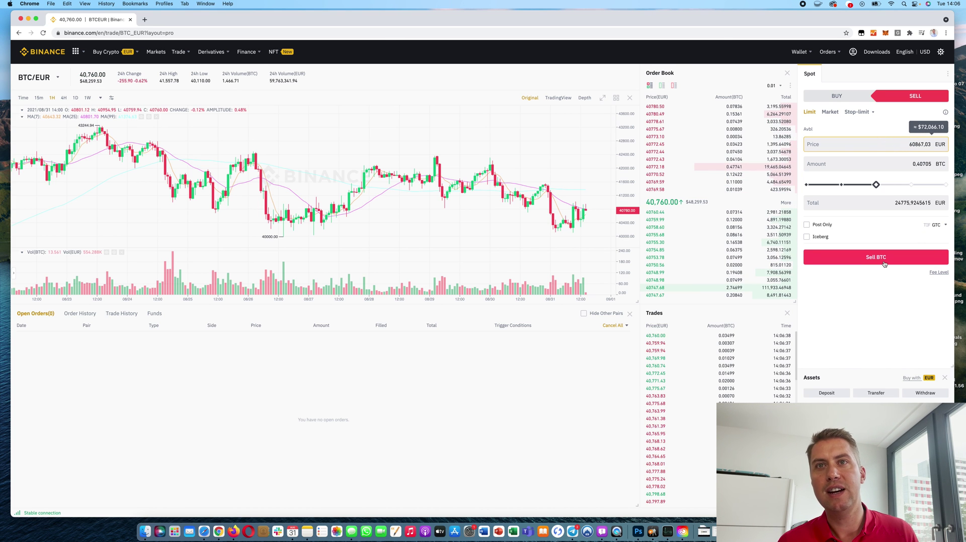
Place the limit sell order for 0.40705 BTC and cancel it in the open orders.
left_click(884, 264)
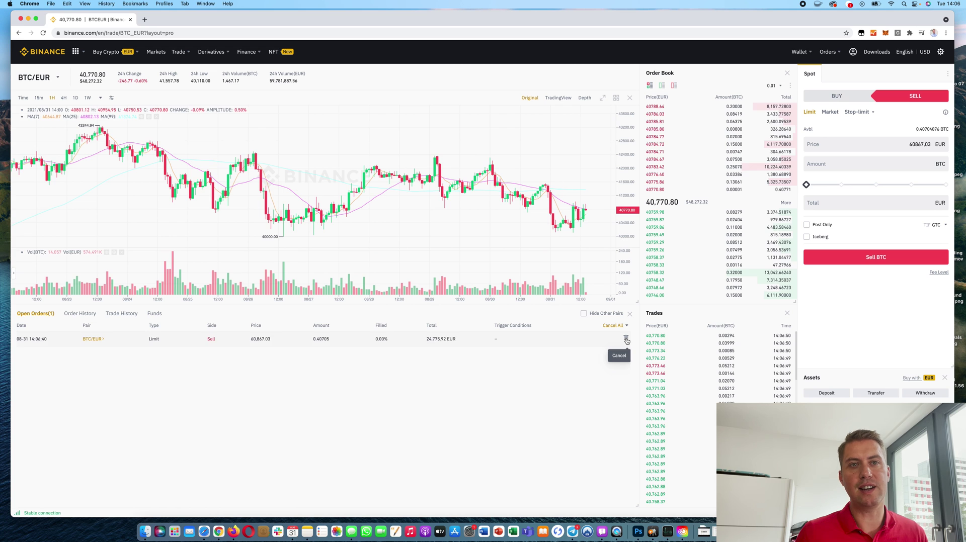
left_click(626, 339)
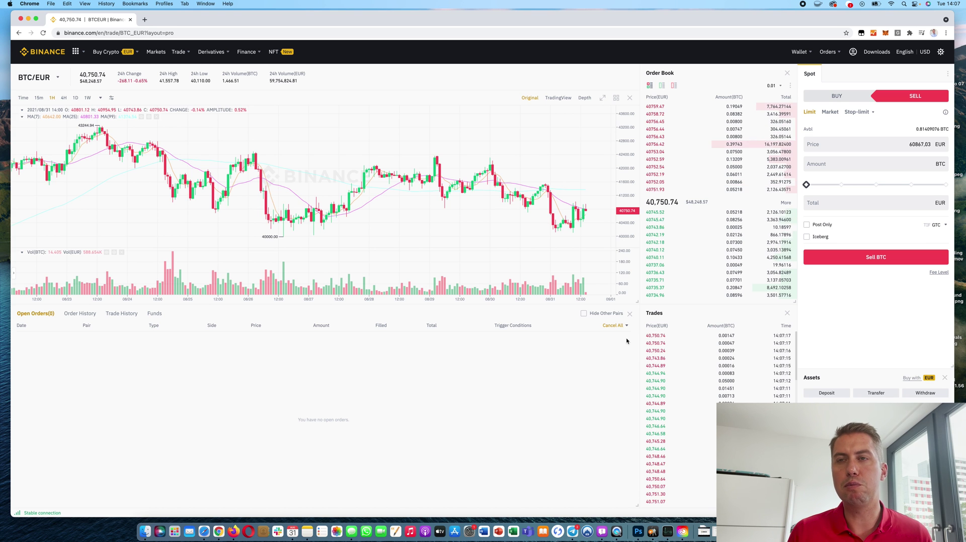
mouse_move(730, 168)
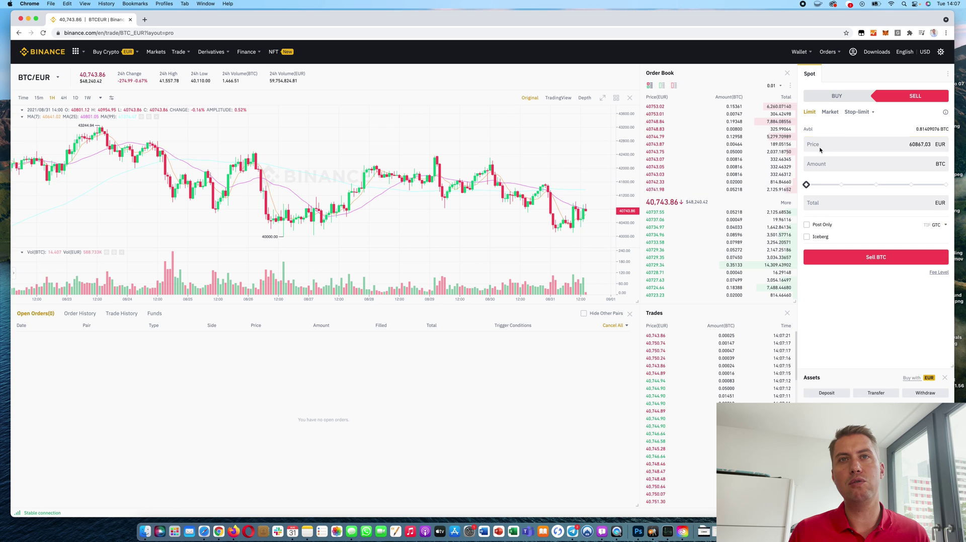
mouse_move(686, 139)
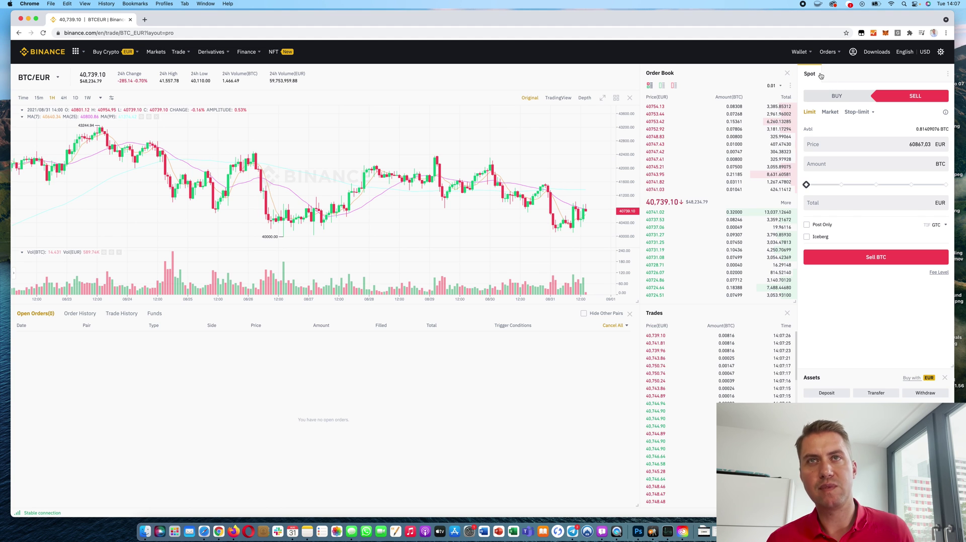
Switch back to the limit buy form and size the order at 21% of the available EUR.
left_click(826, 165)
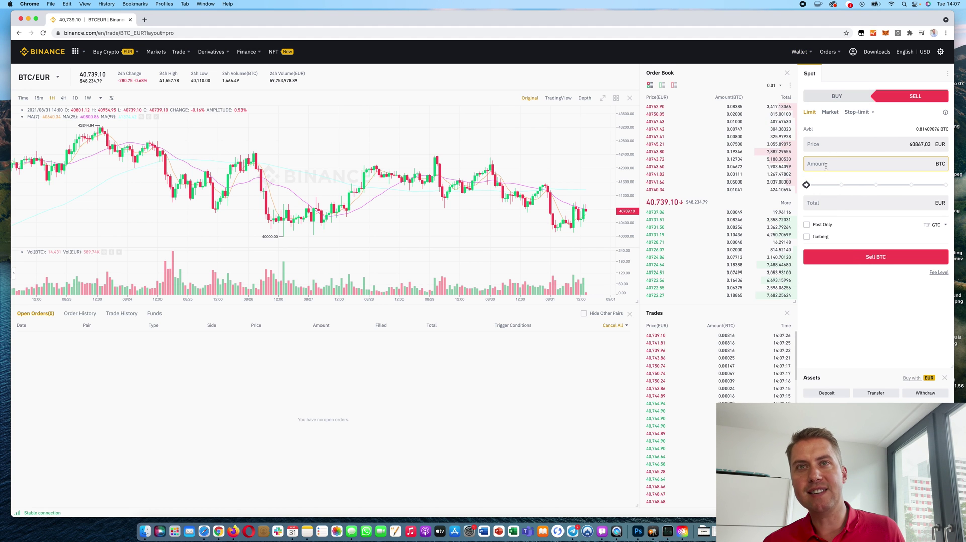
left_click(837, 95)
left_click_drag(818, 186, 835, 184)
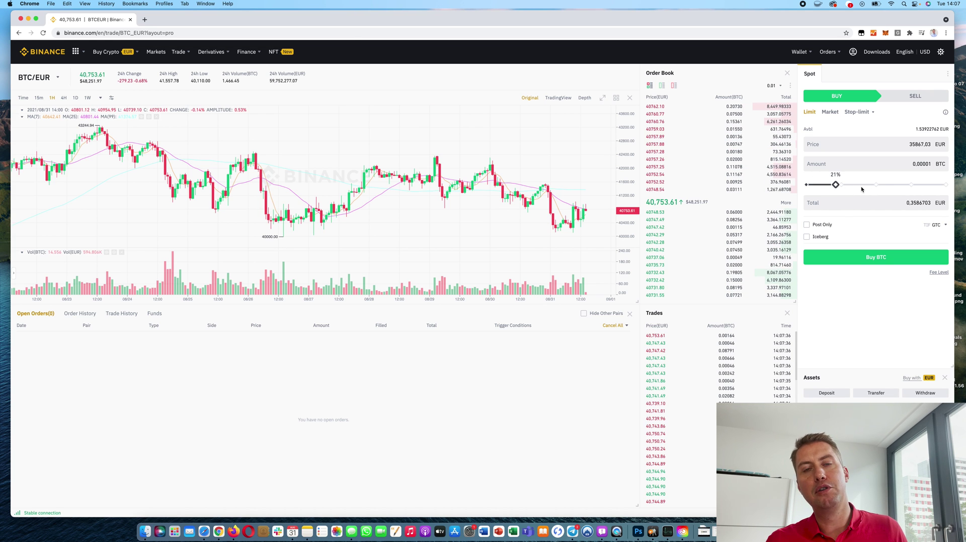
Open the Fiat and Spot wallet page.
mouse_move(800, 52)
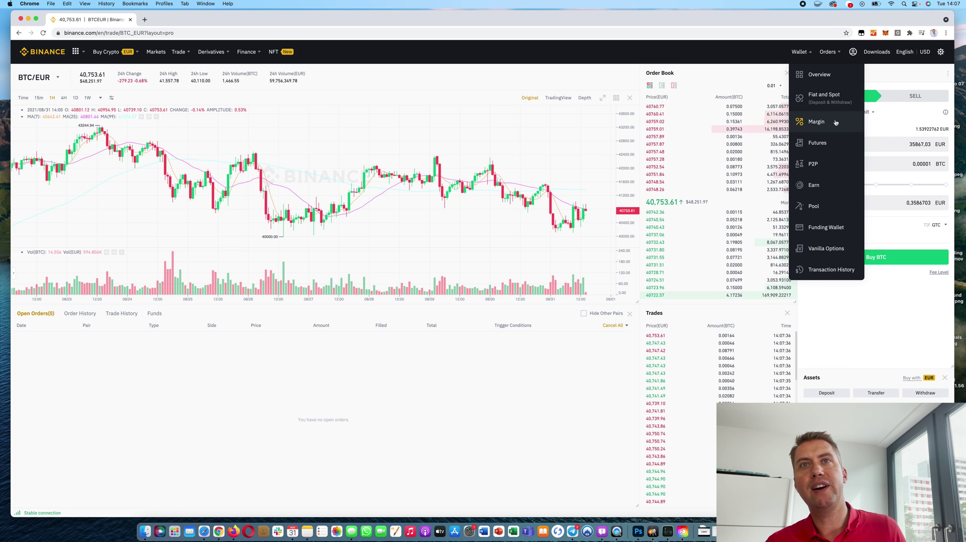
left_click(828, 100)
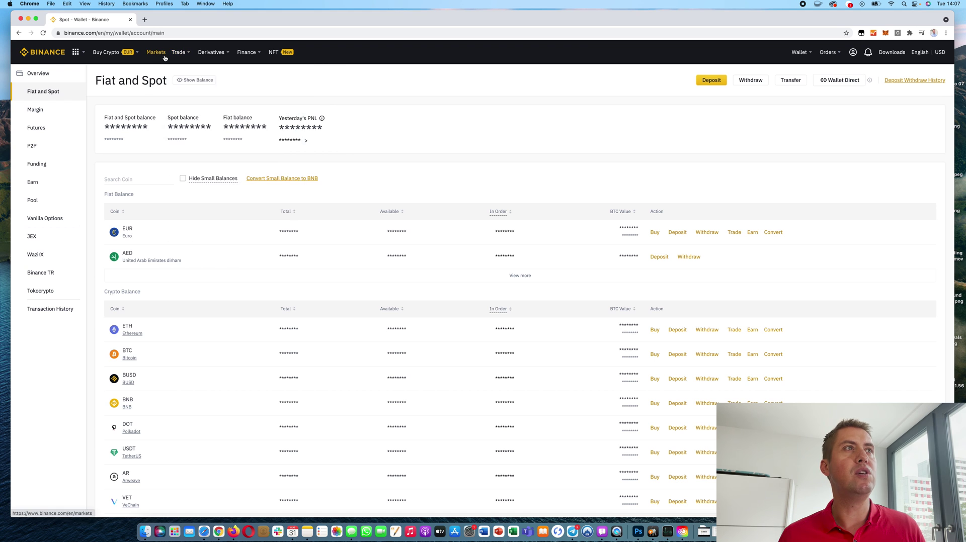
Open Binance Earn and examine the estimated APY and duration of the guaranteed products for popular coins.
mouse_move(220, 55)
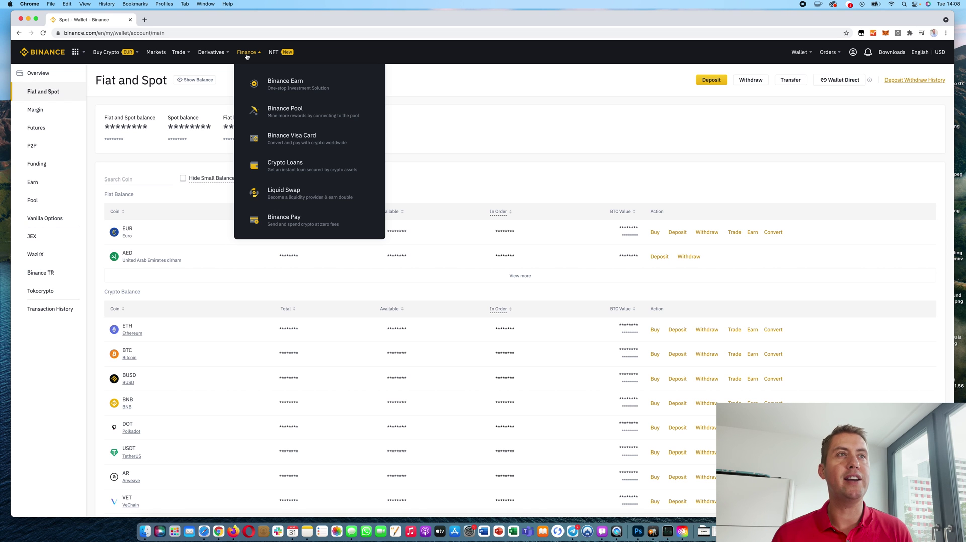
left_click(288, 85)
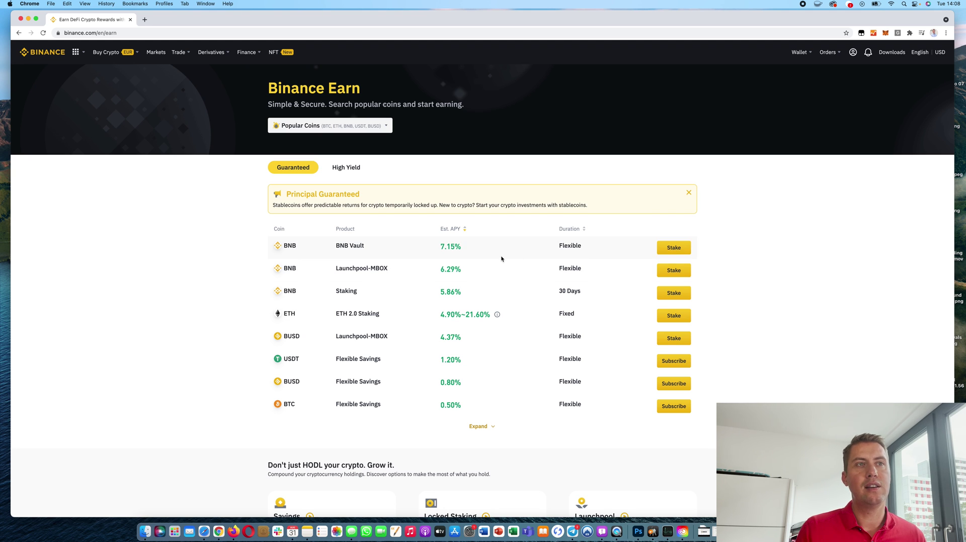
scroll(503, 259, "down", 2)
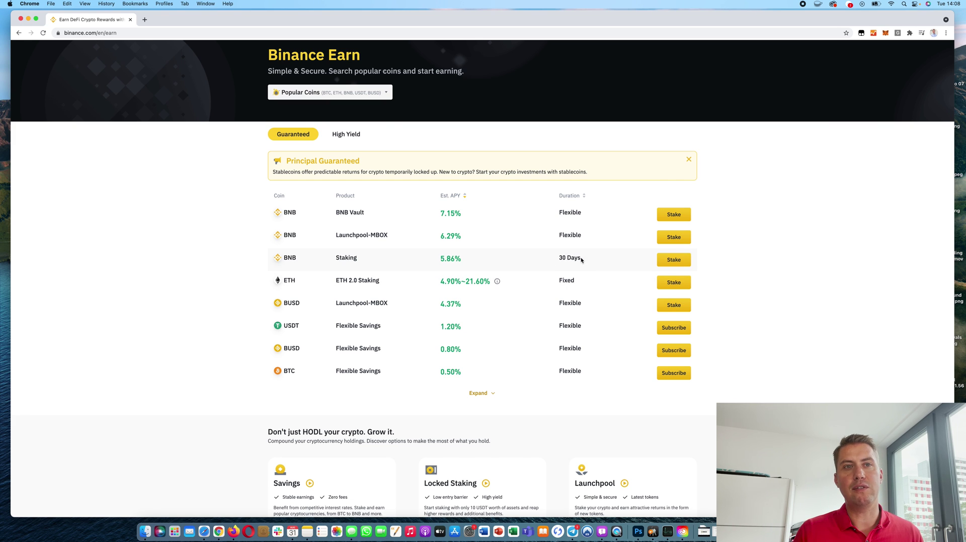
scroll(581, 298, "down", 1)
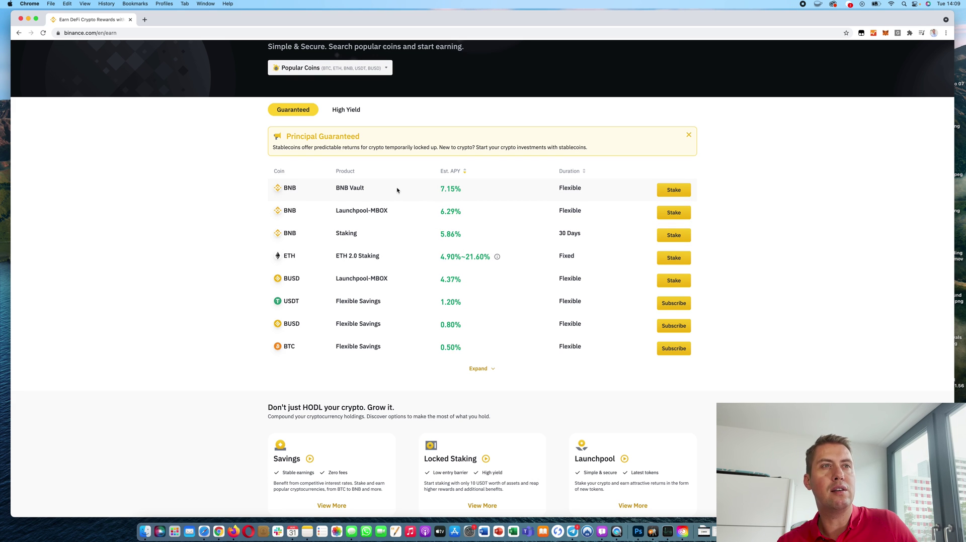
left_click_drag(449, 189, 462, 190)
left_click(472, 197)
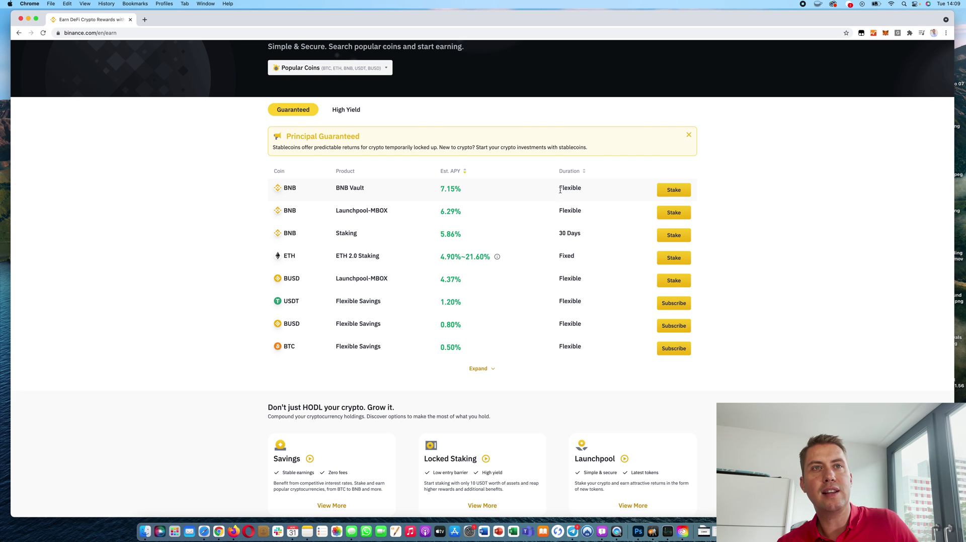
left_click_drag(559, 189, 586, 193)
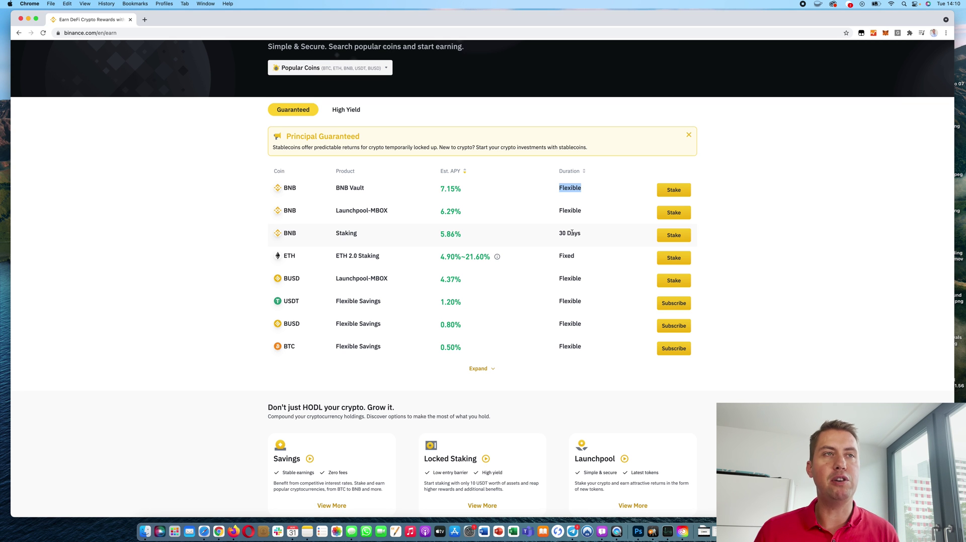
scroll(426, 202, "down", 2)
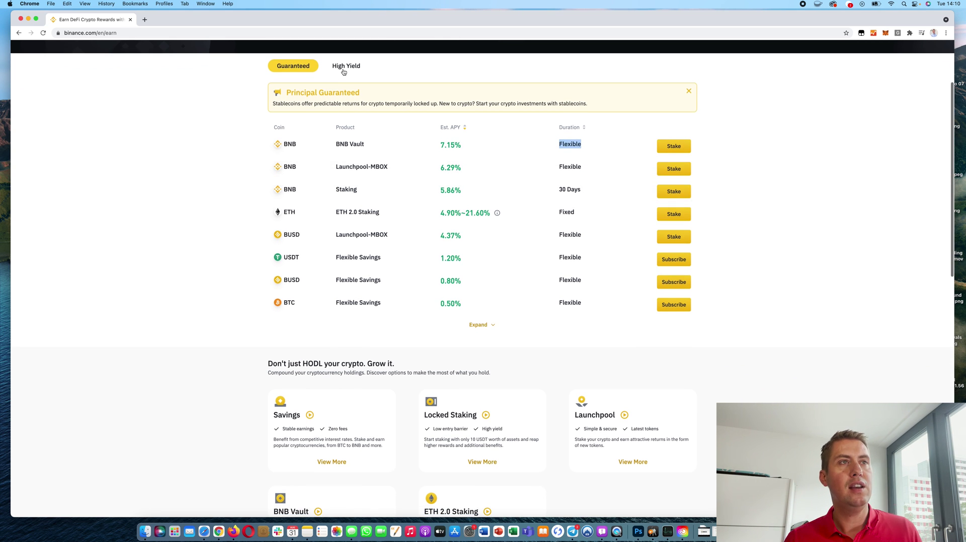
Filter the Binance Earn products by the COMP coin and check the duration of its Flexible Savings offer.
scroll(344, 75, "up", 4)
left_click(359, 124)
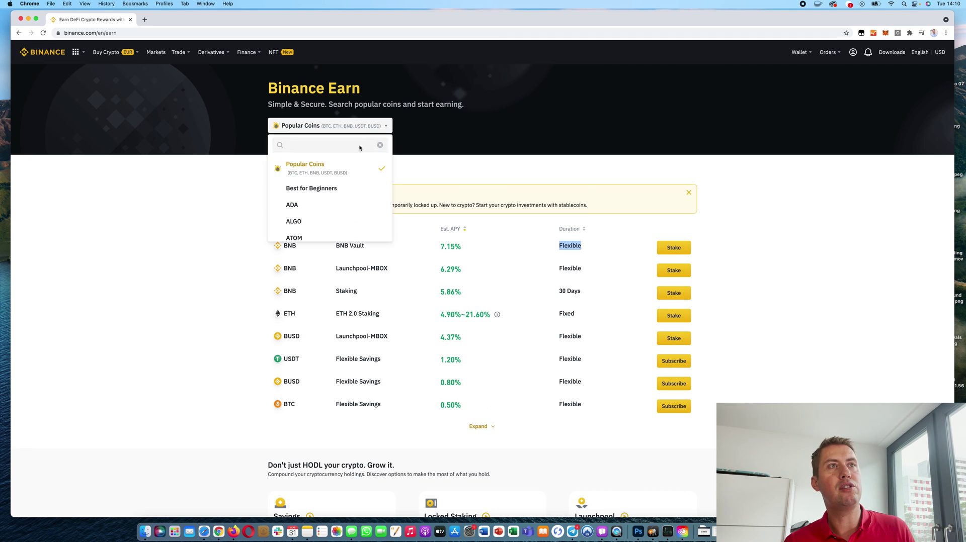
left_click(360, 147)
scroll(312, 185, "down", 10)
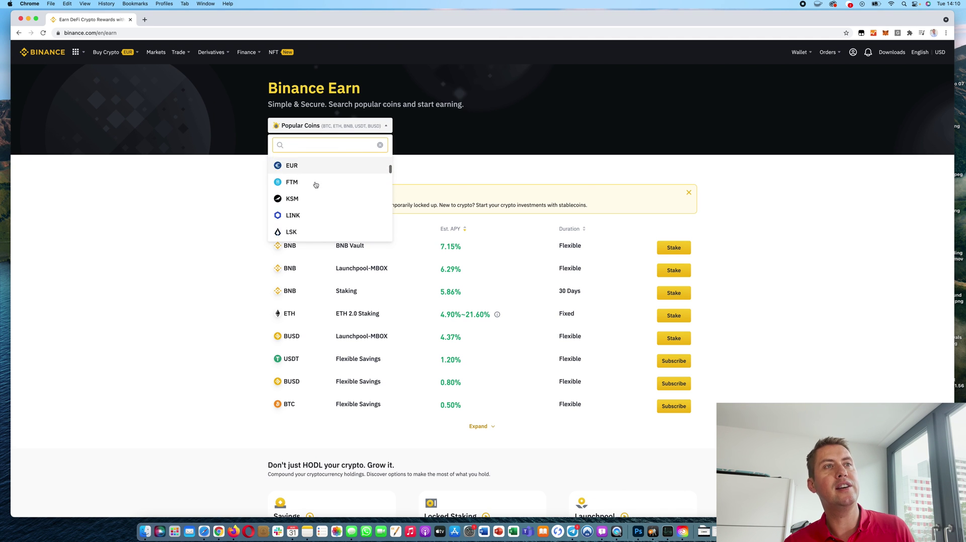
scroll(316, 185, "down", 10)
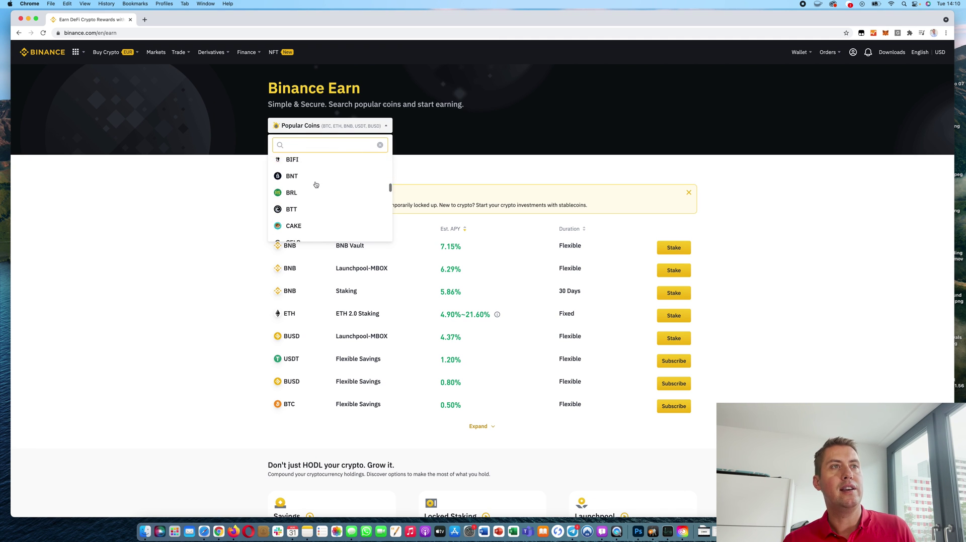
scroll(315, 184, "down", 3)
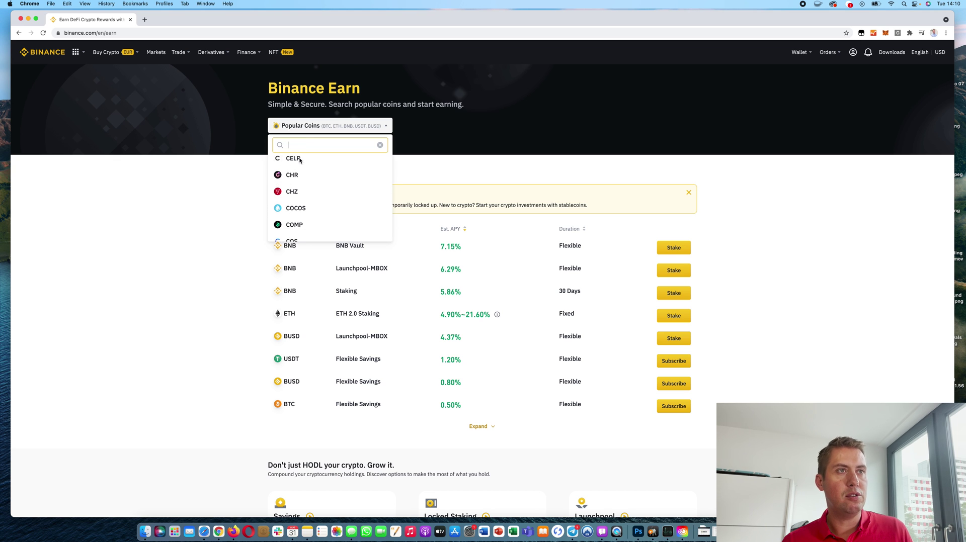
scroll(302, 202, "down", 2)
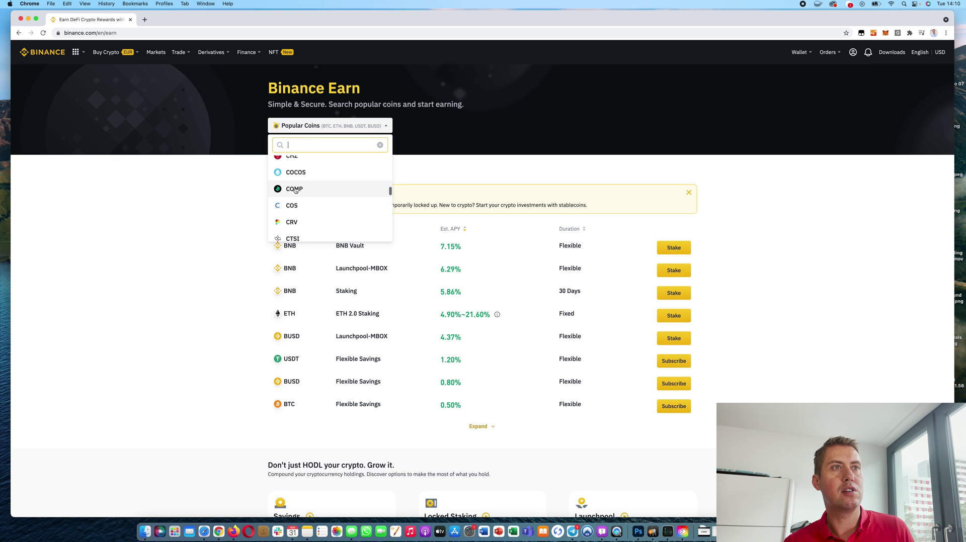
left_click(295, 189)
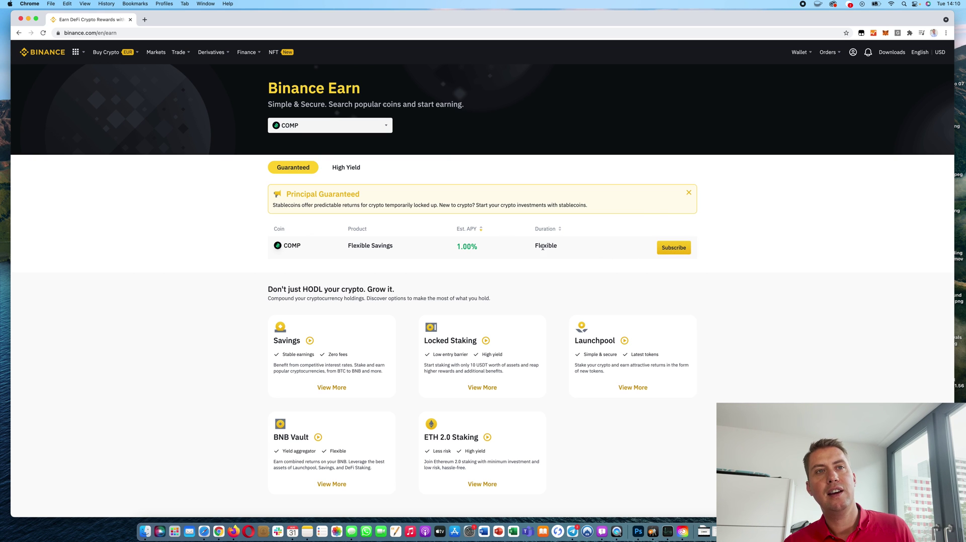
left_click_drag(539, 246, 570, 246)
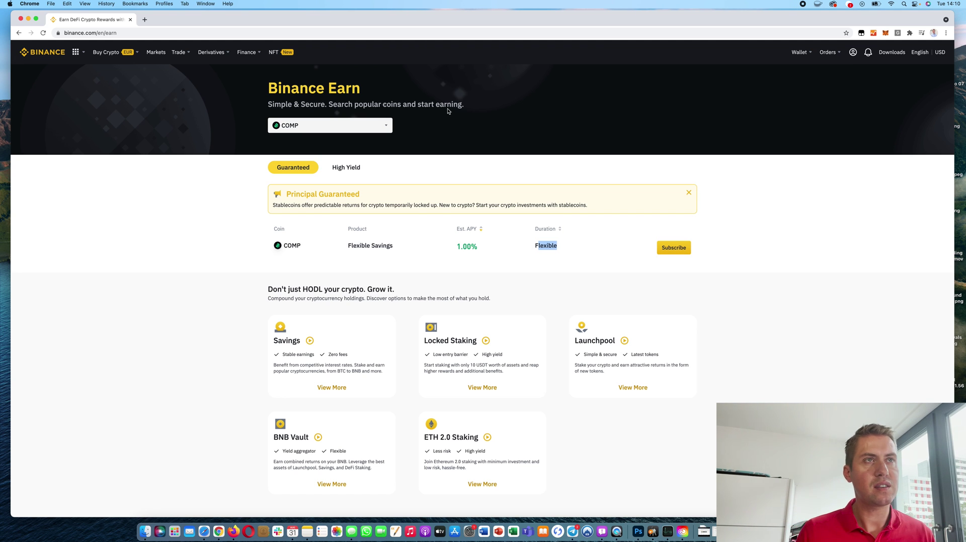
Look over the Earn product categories and open the Liquid Swap pool overview.
mouse_move(250, 53)
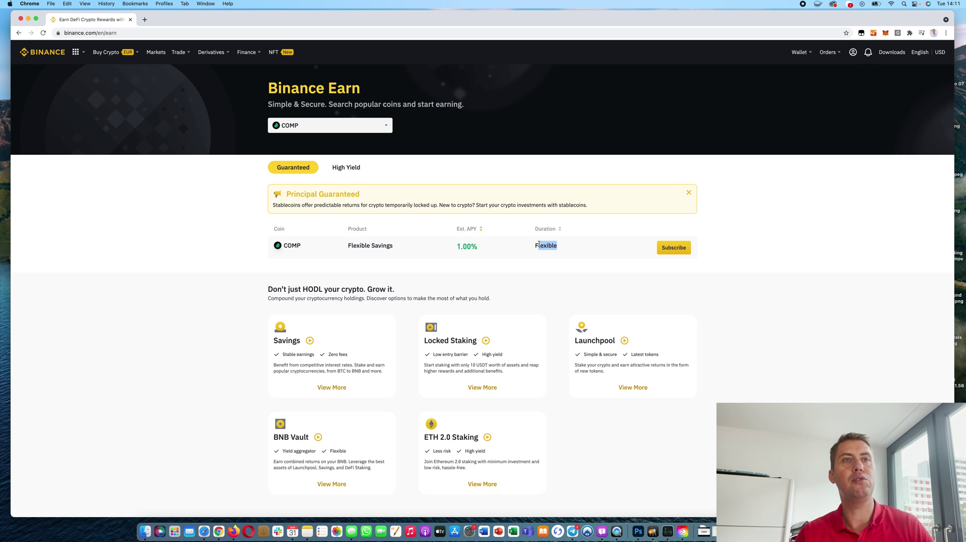
scroll(521, 216, "down", 4)
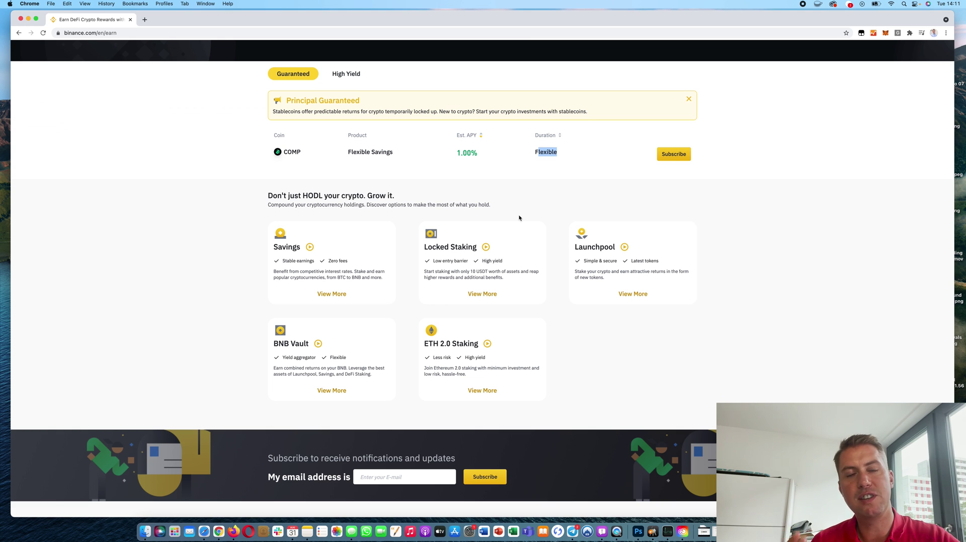
scroll(519, 216, "down", 1)
scroll(317, 142, "up", 5)
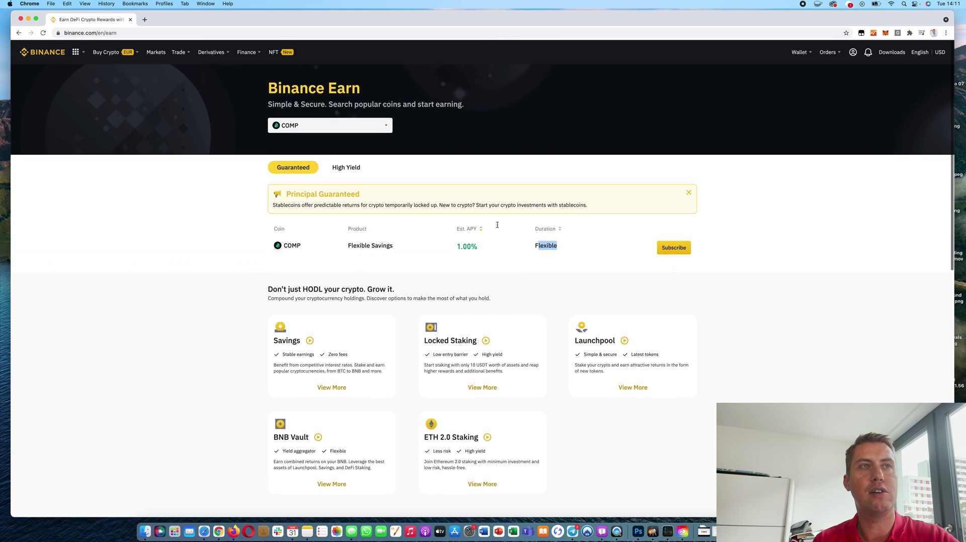
mouse_move(247, 53)
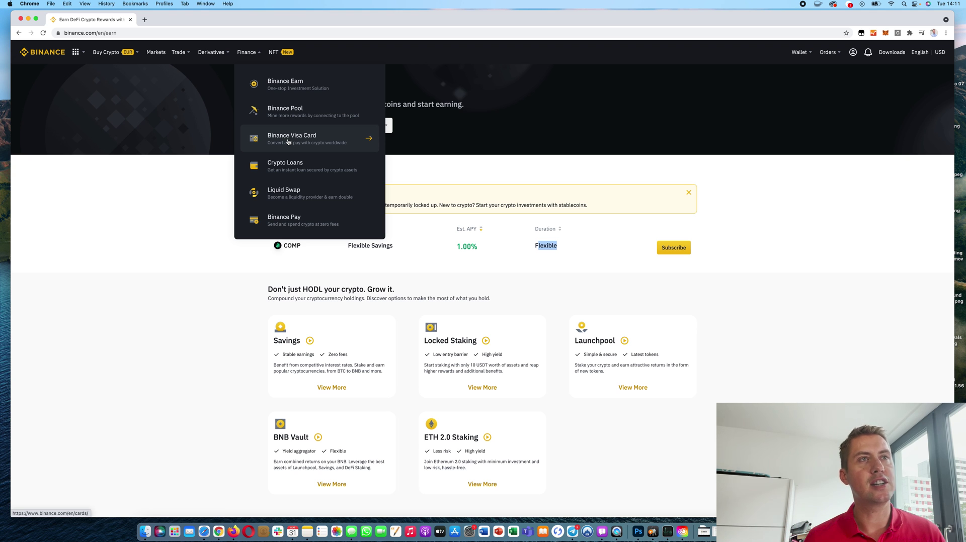
left_click(311, 194)
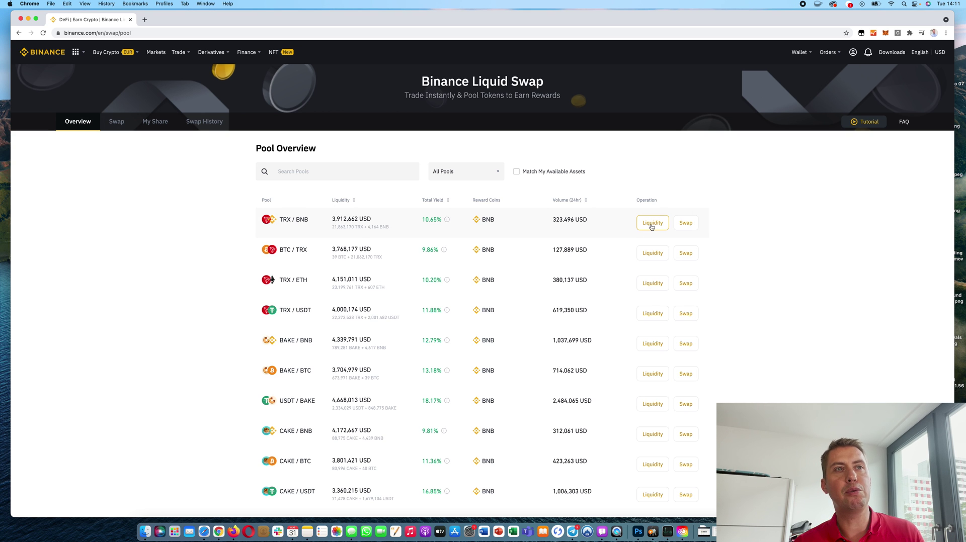
Examine the coin pairs and total yields in the Liquid Swap pool list, including TRX/BNB and TRX/ETH.
scroll(442, 244, "up", 1)
scroll(442, 245, "down", 3)
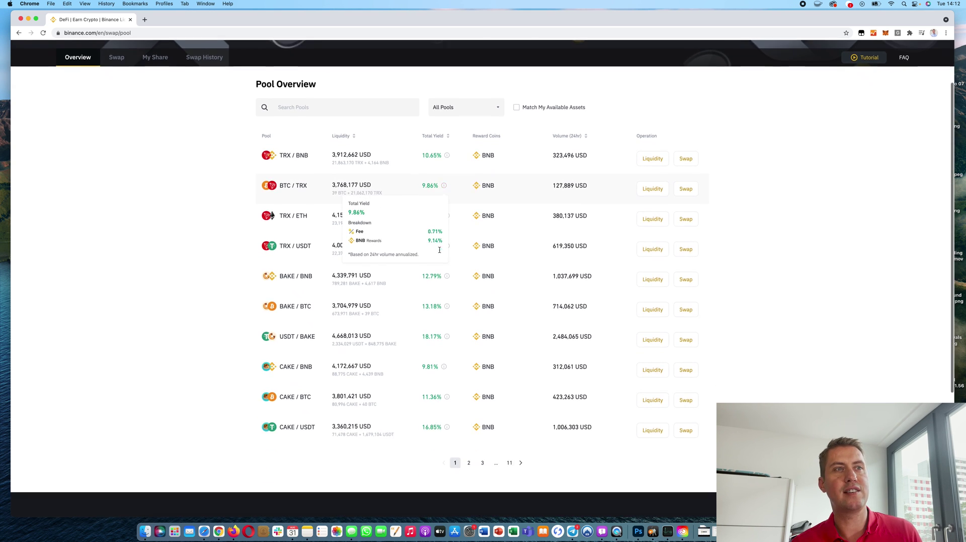
scroll(399, 265, "up", 3)
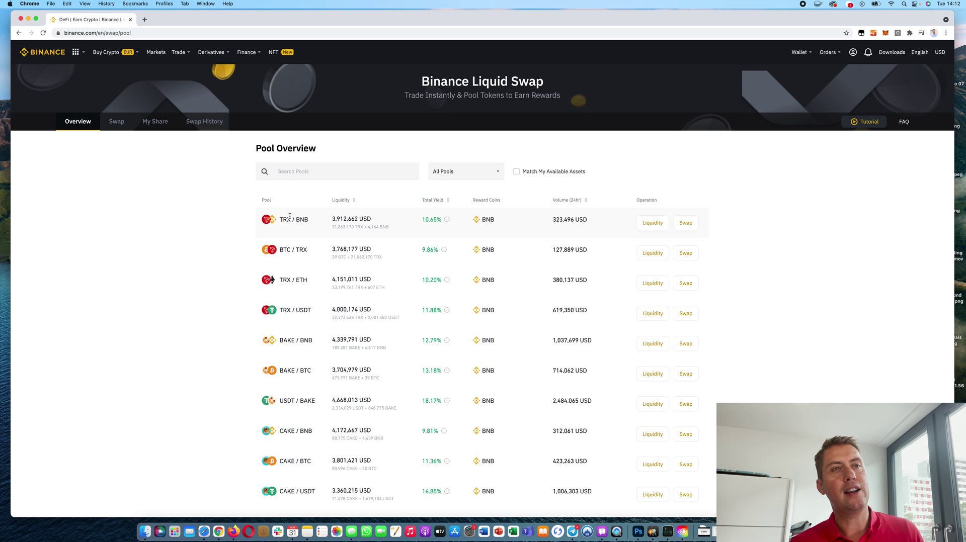
left_click_drag(422, 219, 444, 220)
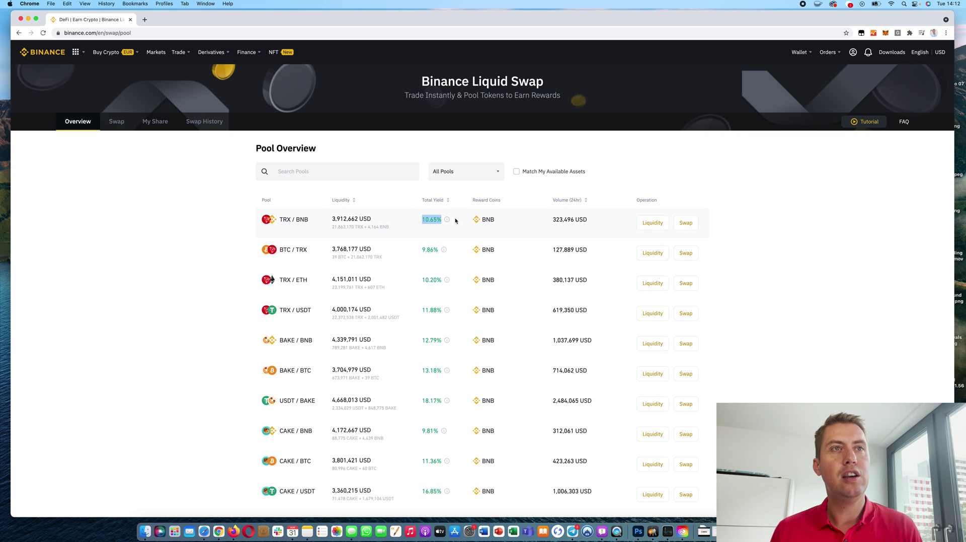
scroll(315, 268, "down", 1)
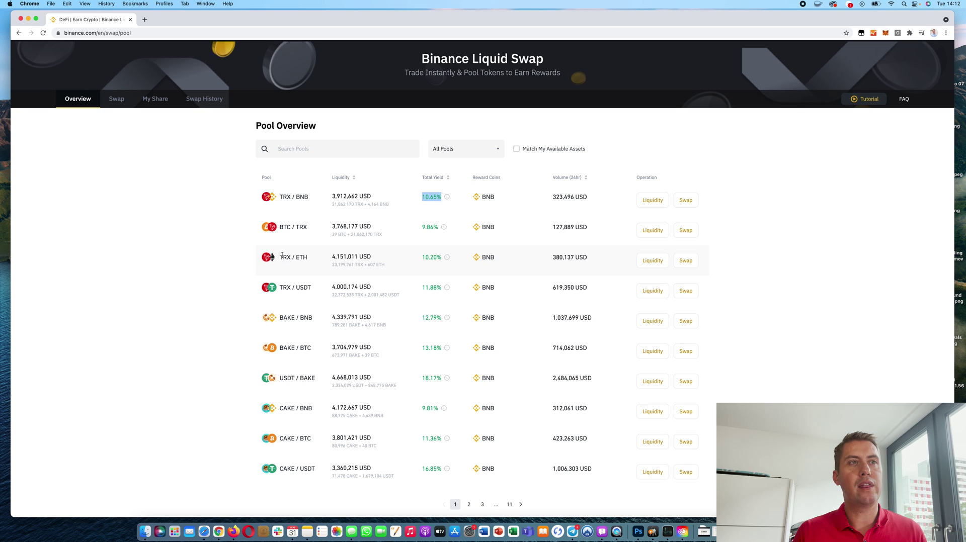
left_click_drag(282, 256, 300, 258)
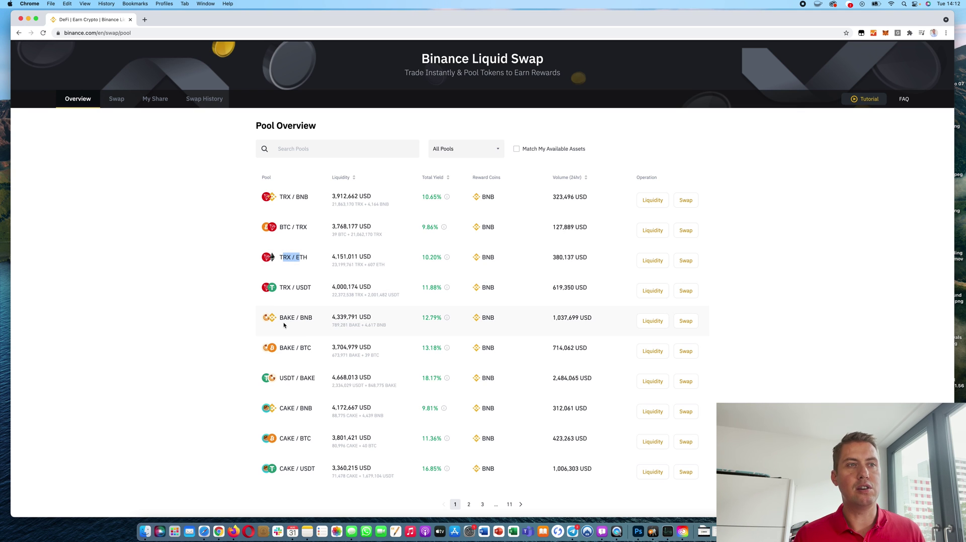
Search the Liquid Swap pools for "btc" and review the yields of the matching pools.
left_click(328, 152)
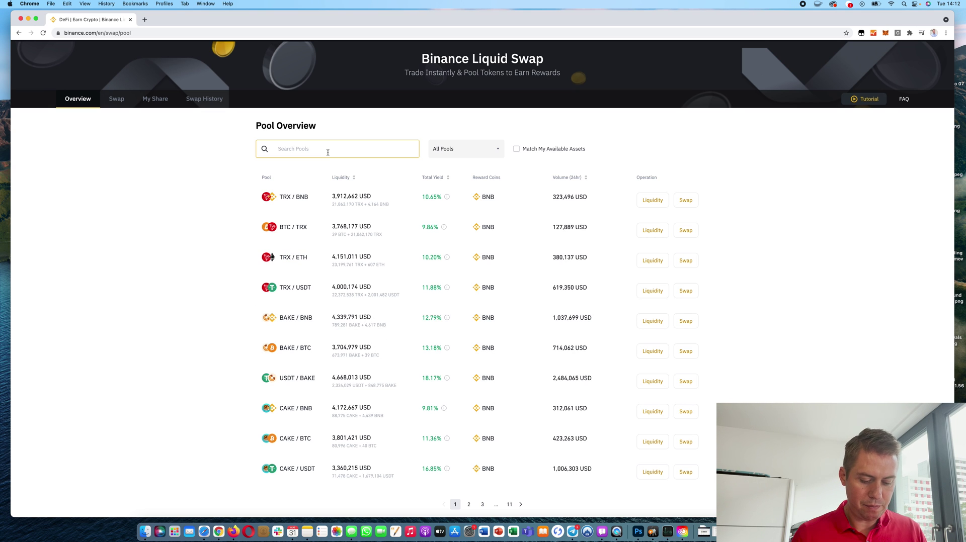
type("btc")
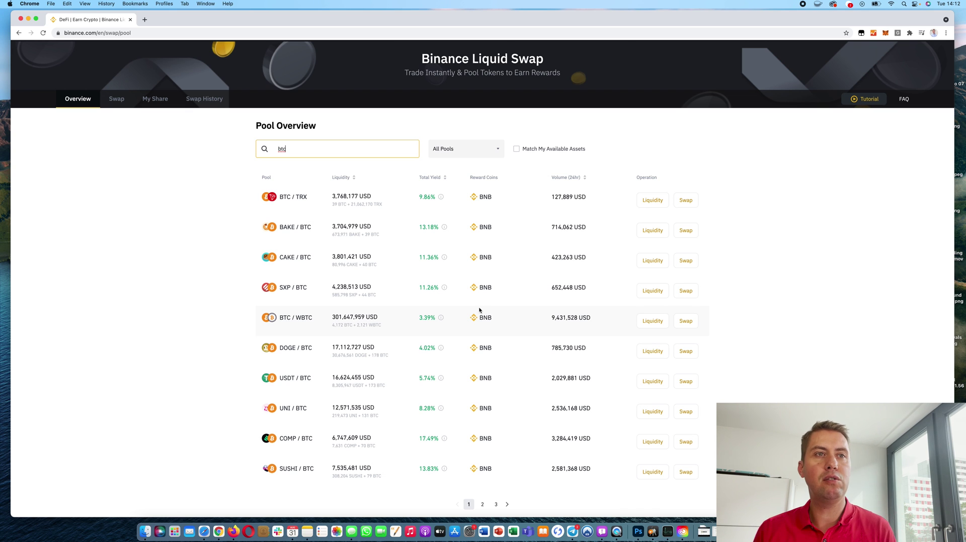
mouse_move(421, 332)
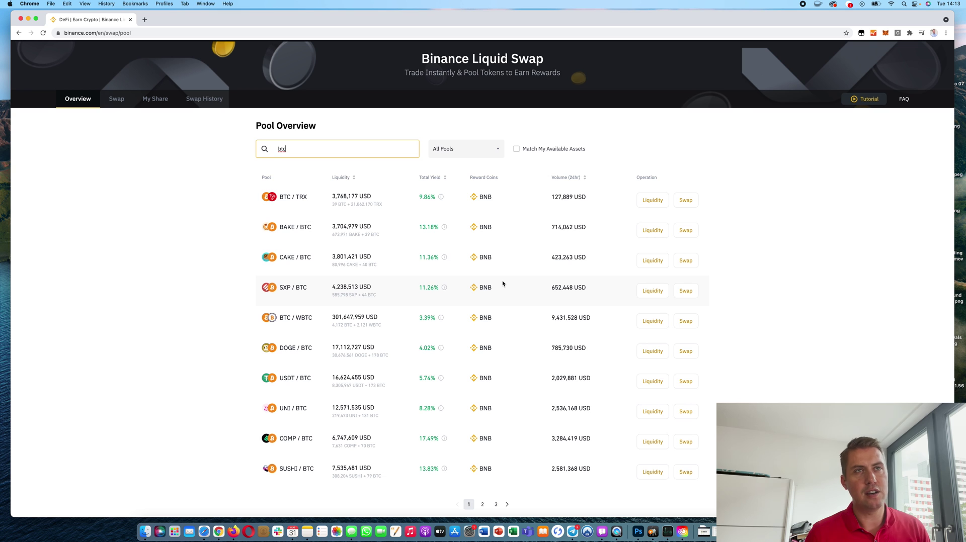
scroll(502, 283, "up", 2)
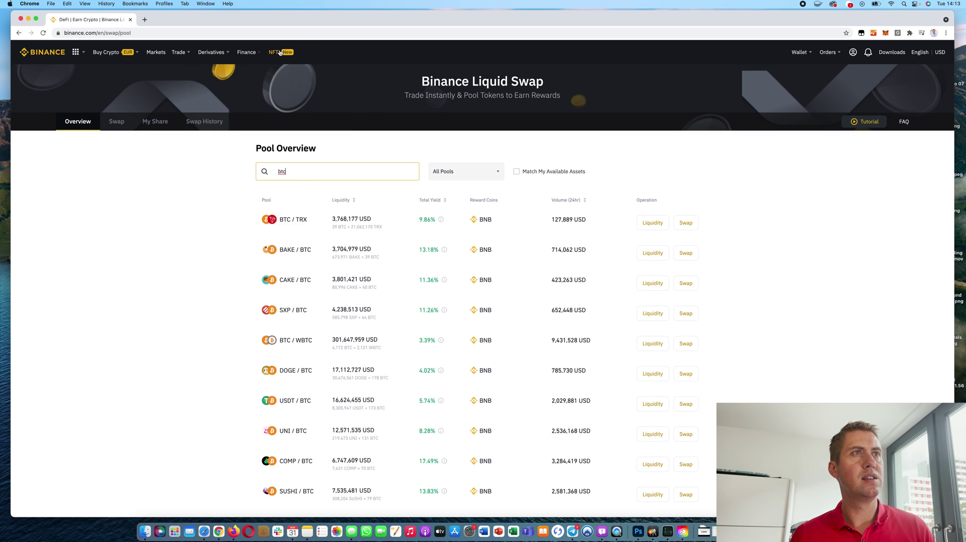
Open the wallet overview page.
mouse_move(248, 55)
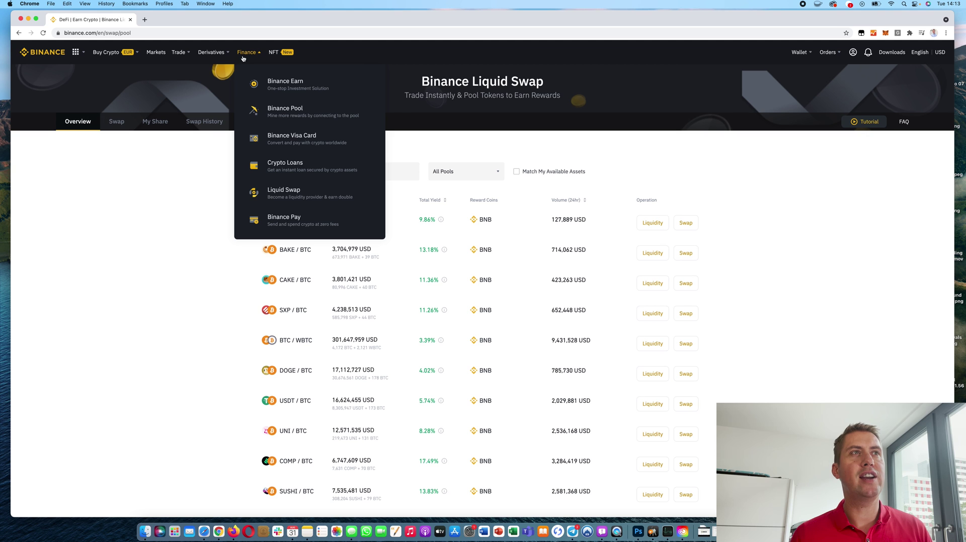
mouse_move(800, 52)
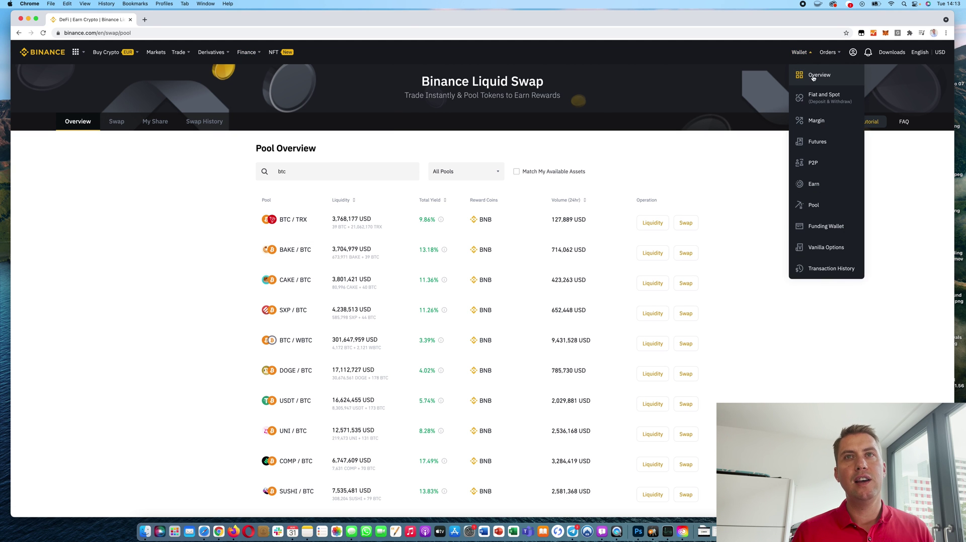
left_click(814, 79)
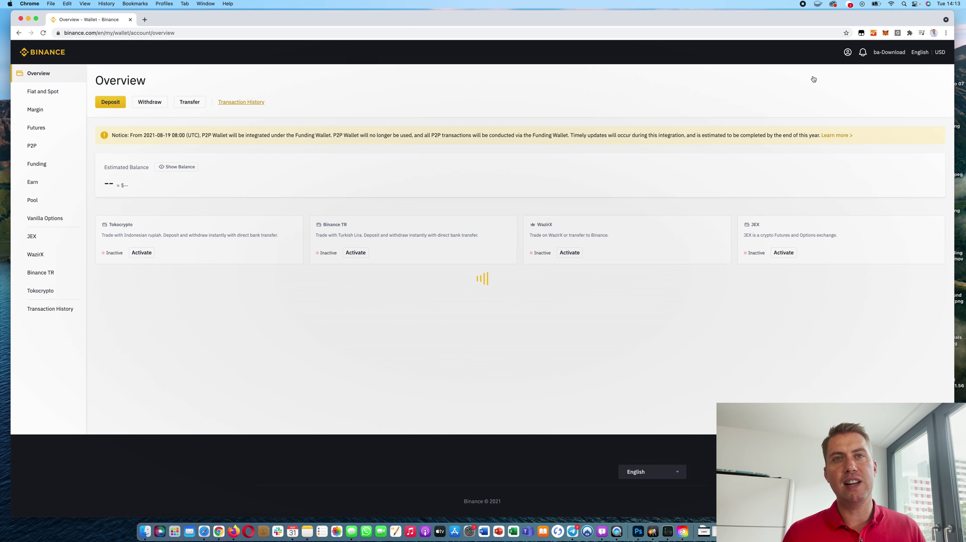